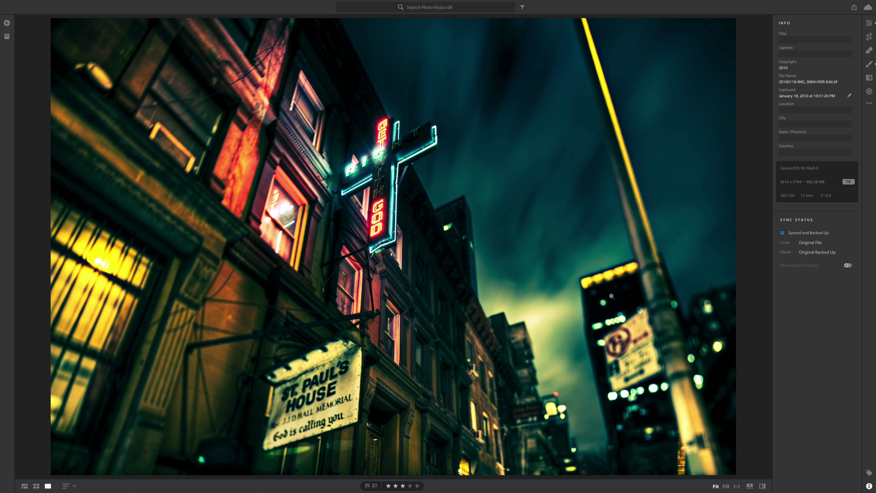
- Show the neon cross photo's edit adjustments, zoom to 1:1 on the sign, then fit it to view
key(e)
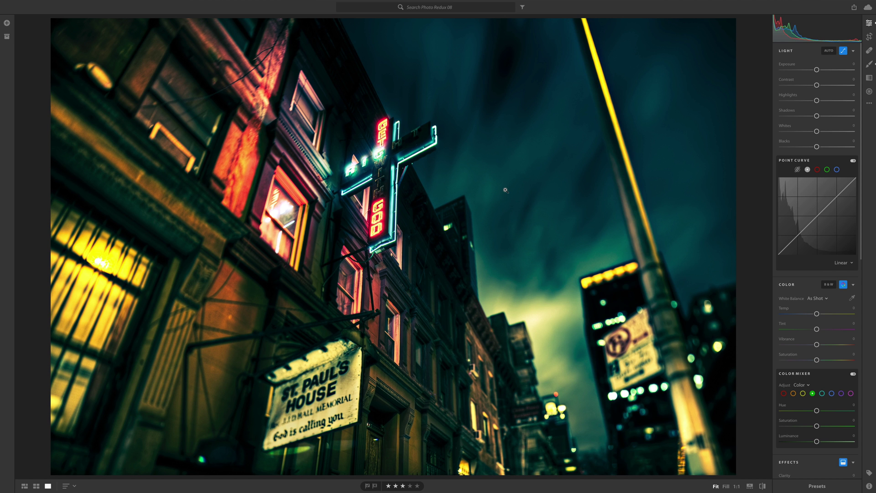
click(378, 157)
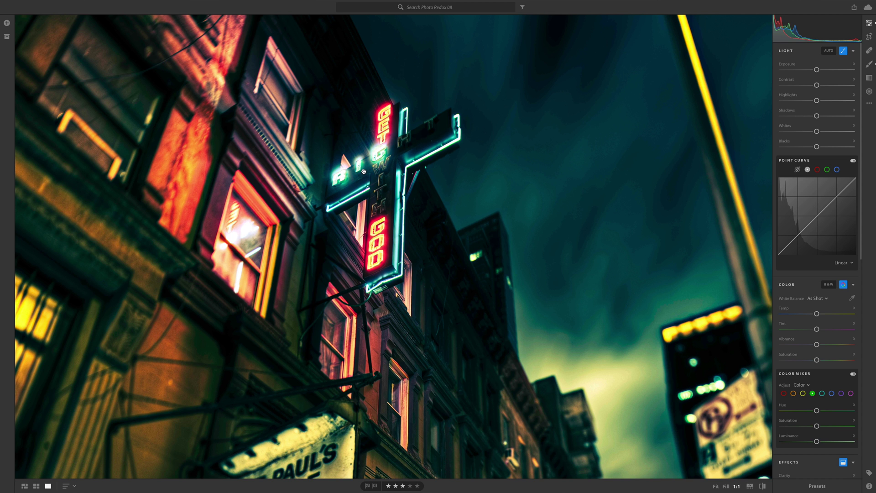
click(365, 173)
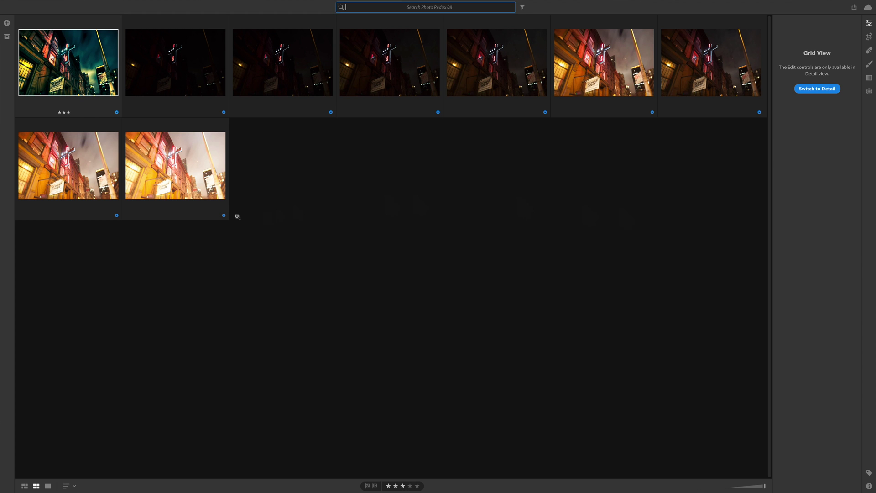
double_click(200, 82)
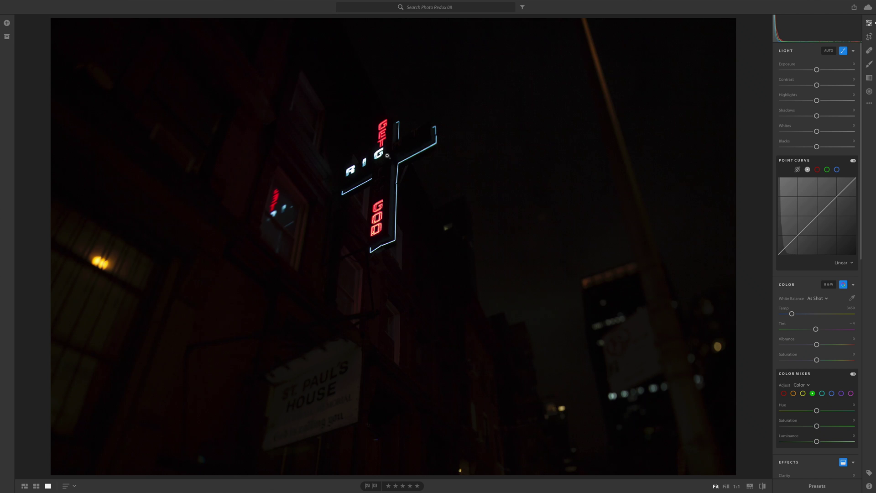
key(Right)
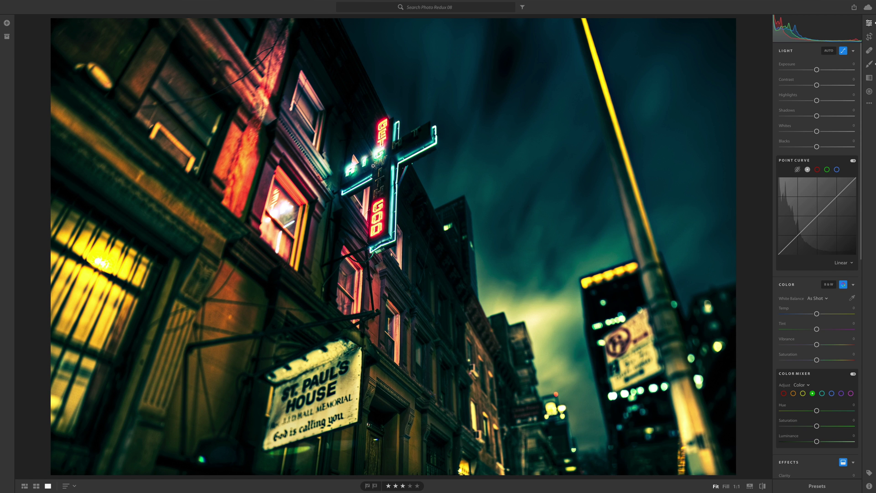
key(backslash)
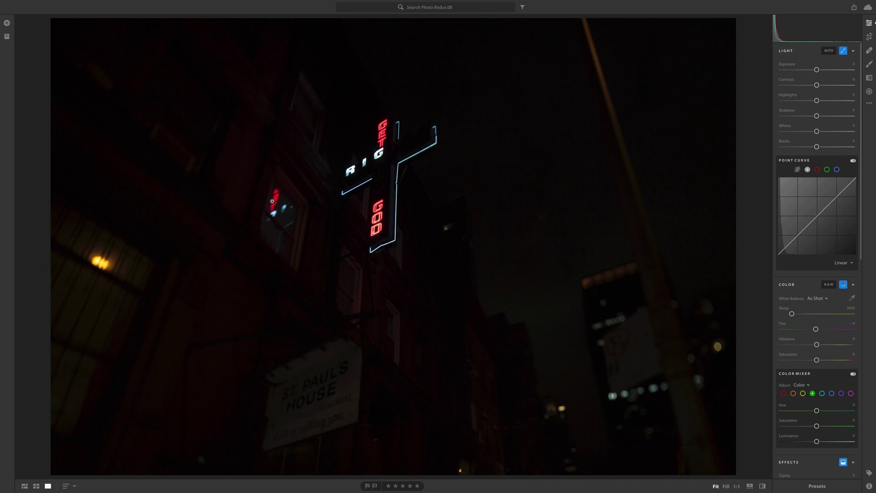
key(shift+a)
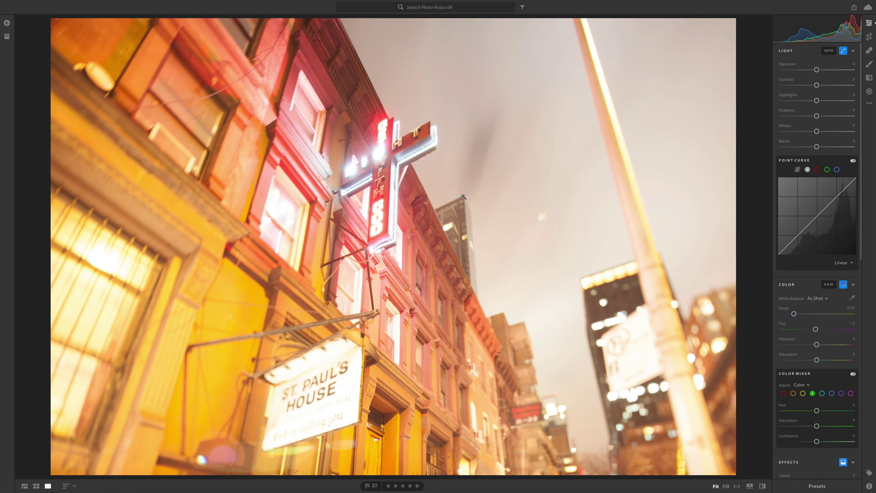
key(g)
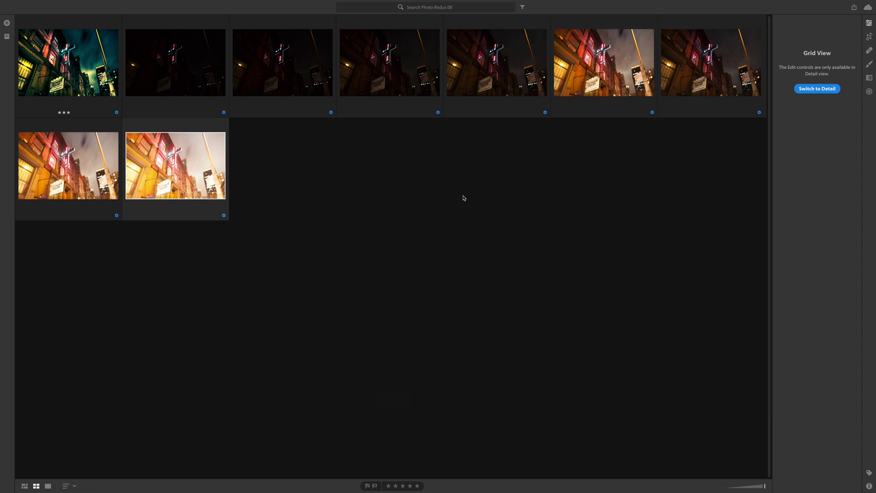
- Open the sixth exposure and sample a neutral spot for a cool custom white balance
click(464, 197)
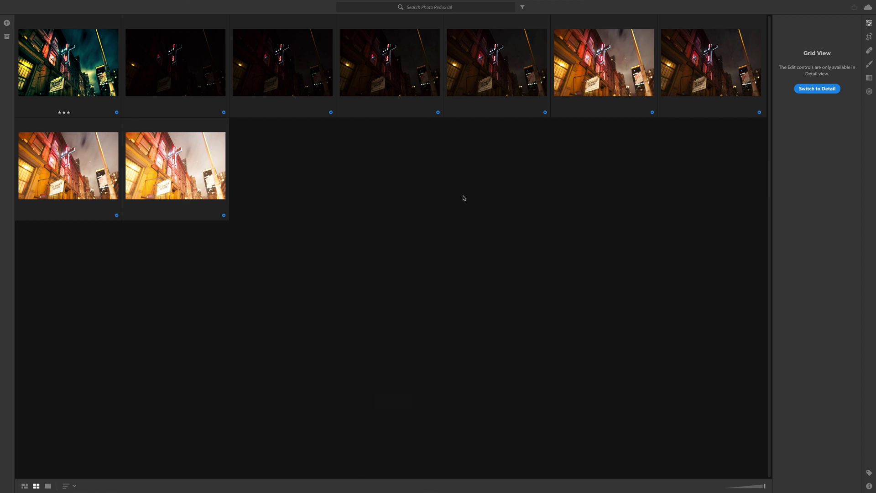
double_click(569, 82)
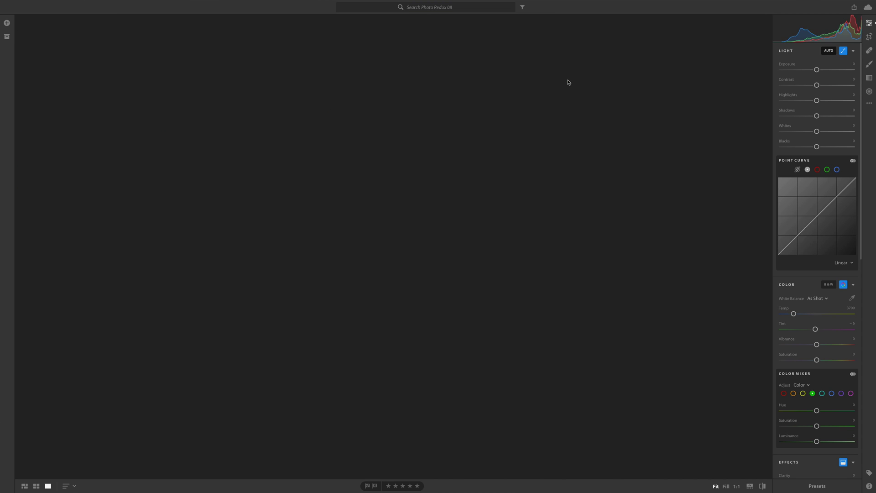
click(852, 299)
click(373, 406)
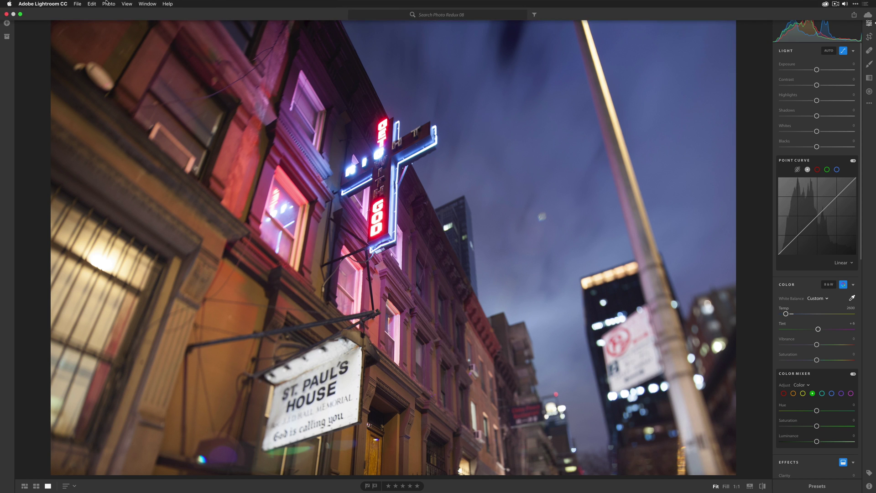
- Copy the sixth exposure's edit settings and select exposures three to five in the grid
click(106, 3)
click(124, 154)
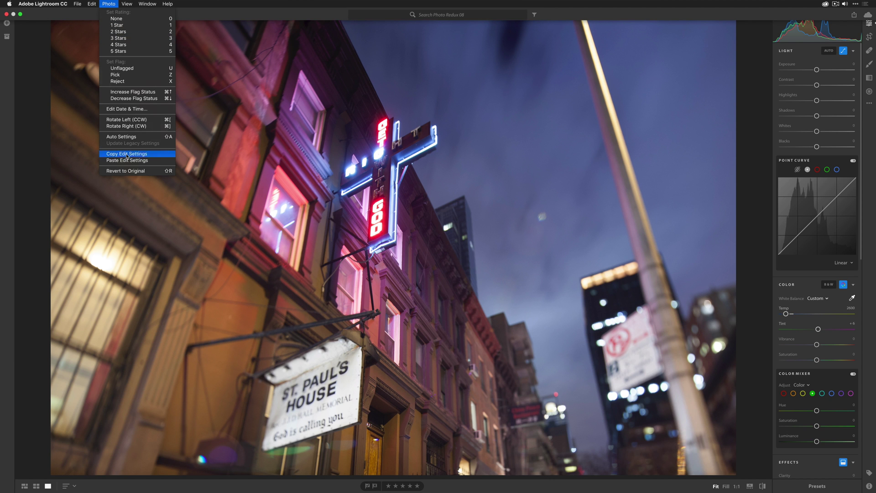
key(g)
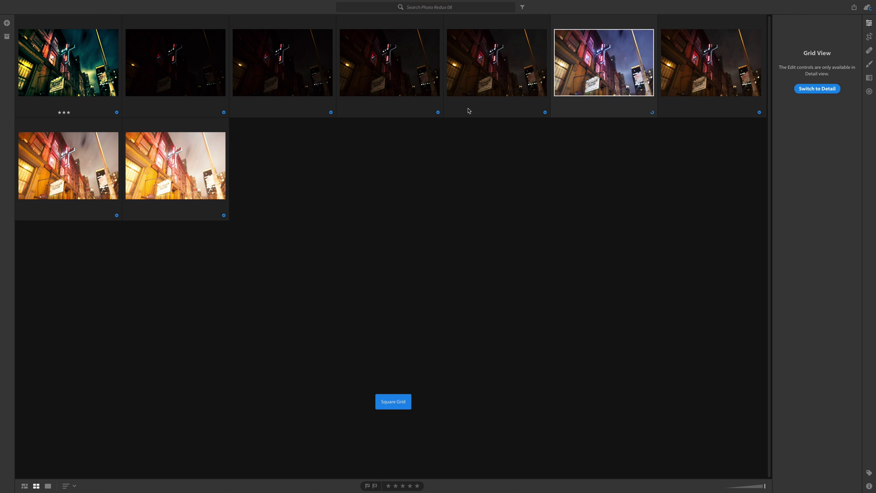
click(468, 110)
shift+click(231, 89)
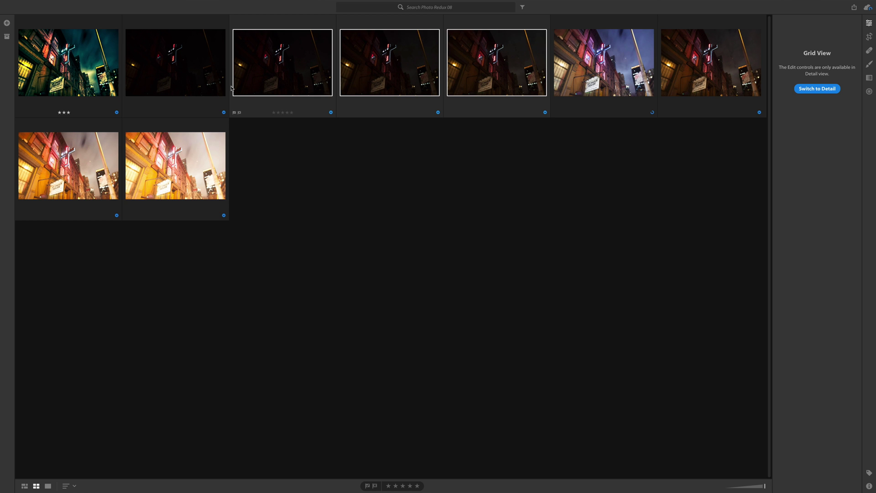
- Narrow the selection to the fifth exposure and open it for editing to paste settings
click(109, 3)
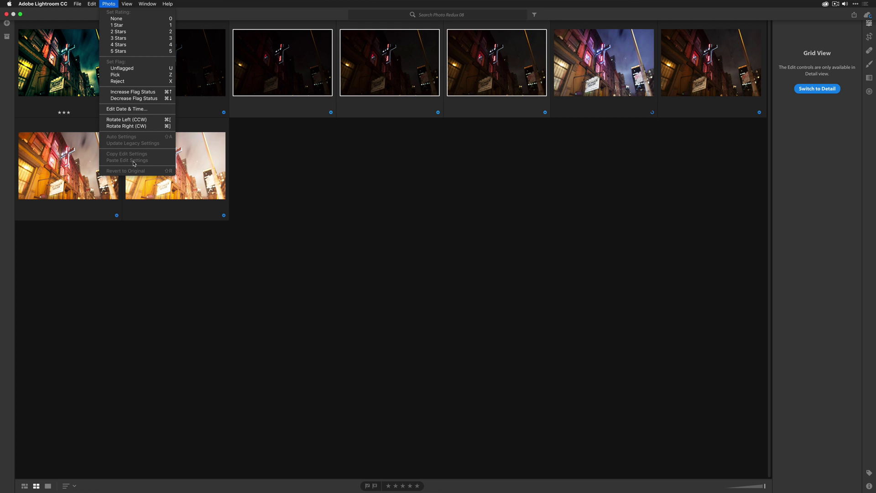
click(432, 166)
click(479, 66)
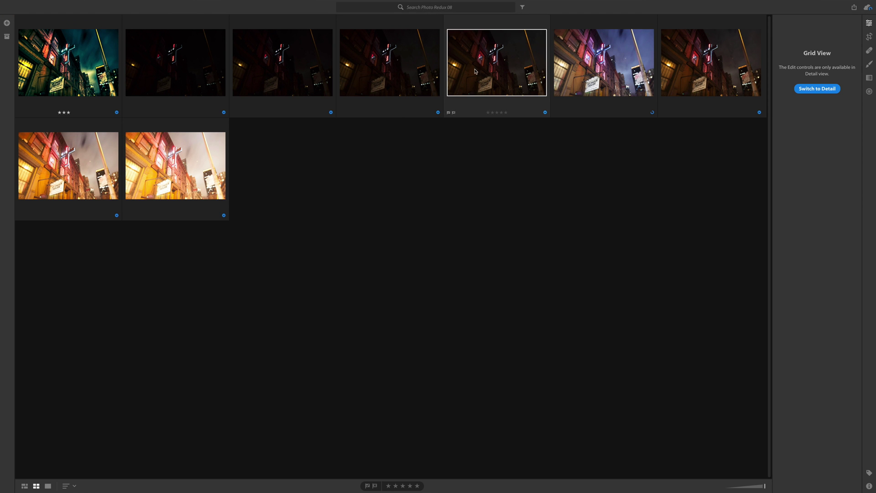
click(109, 4)
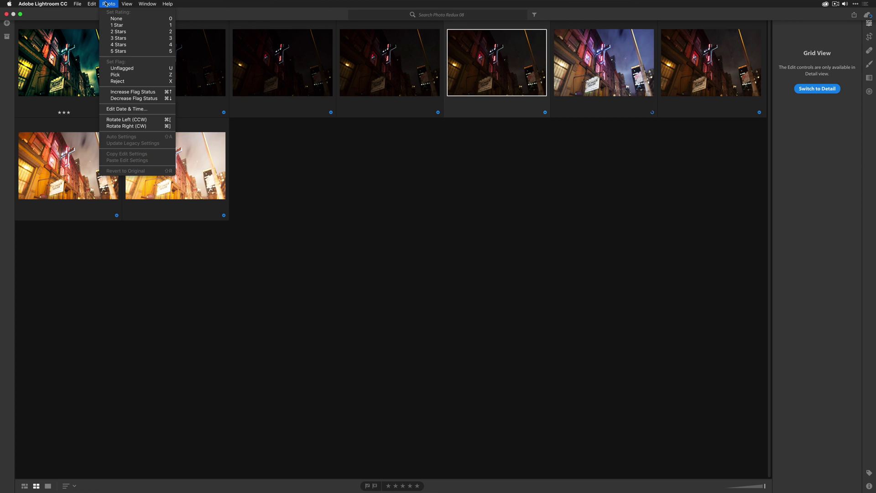
click(360, 197)
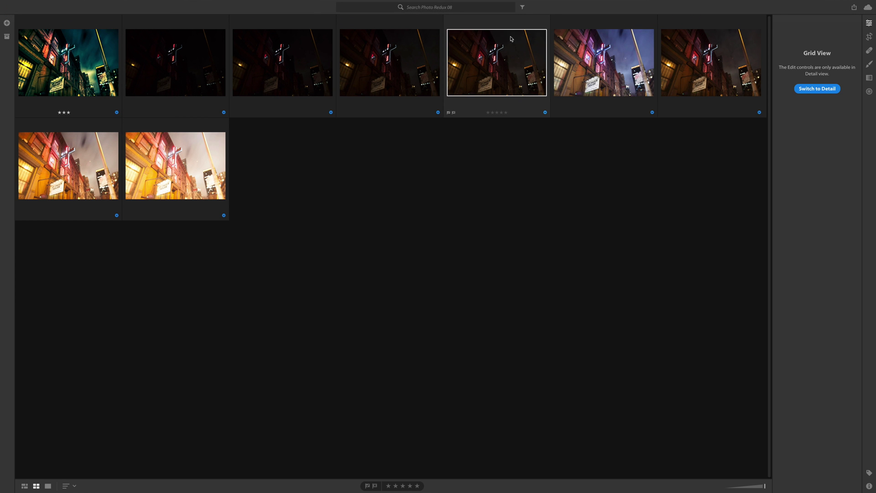
double_click(504, 49)
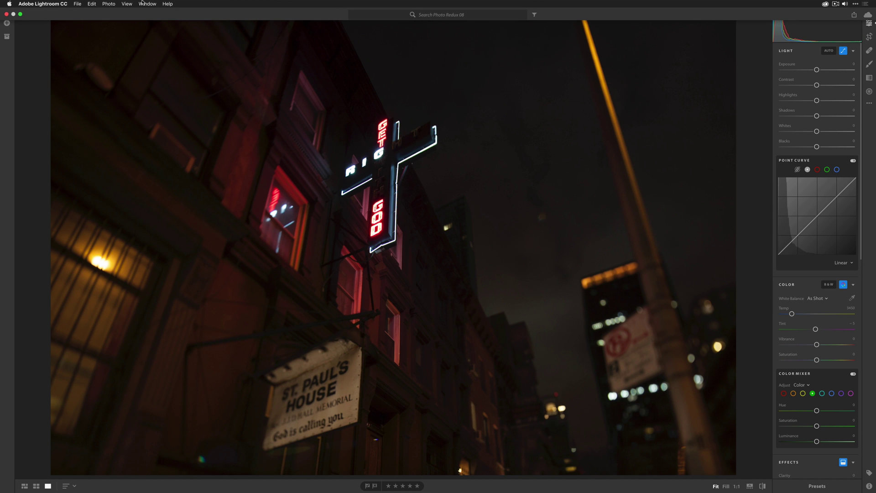
click(113, 4)
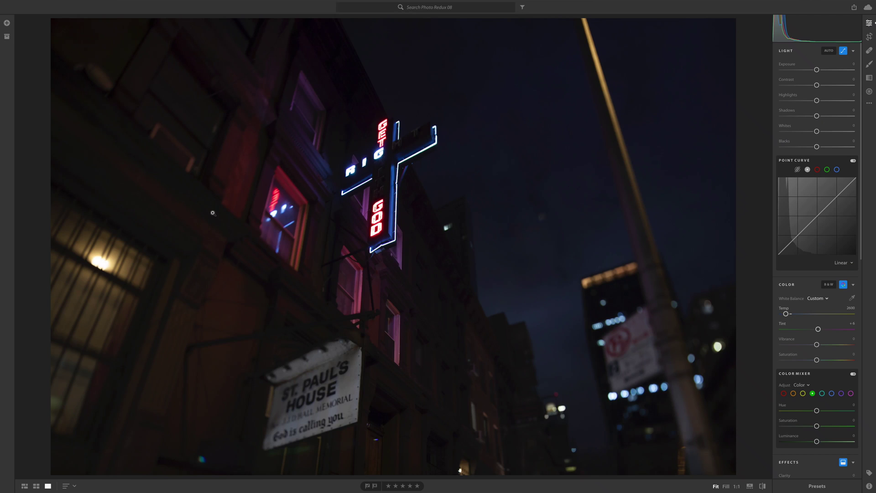
- Undo the pasted cool white balance, returning the exposures to As Shot
key(ctrl+z)
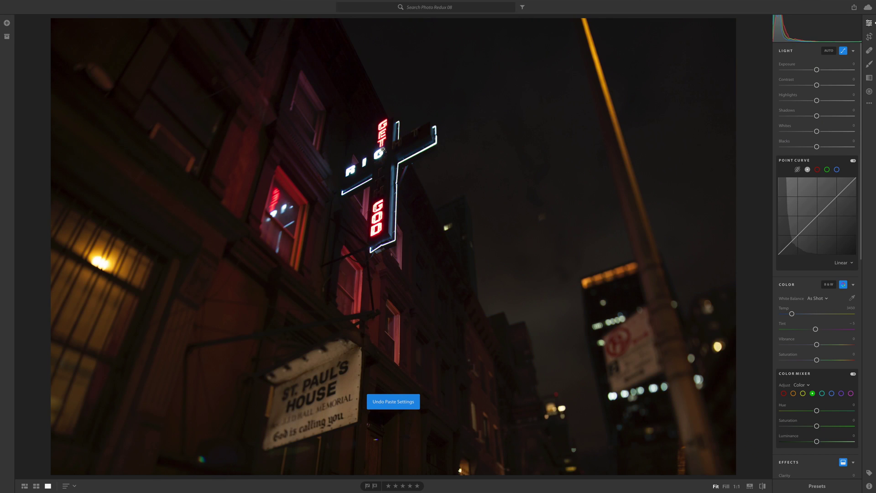
key(ctrl+z)
key(ctrl+z)
key(ctrl+z)
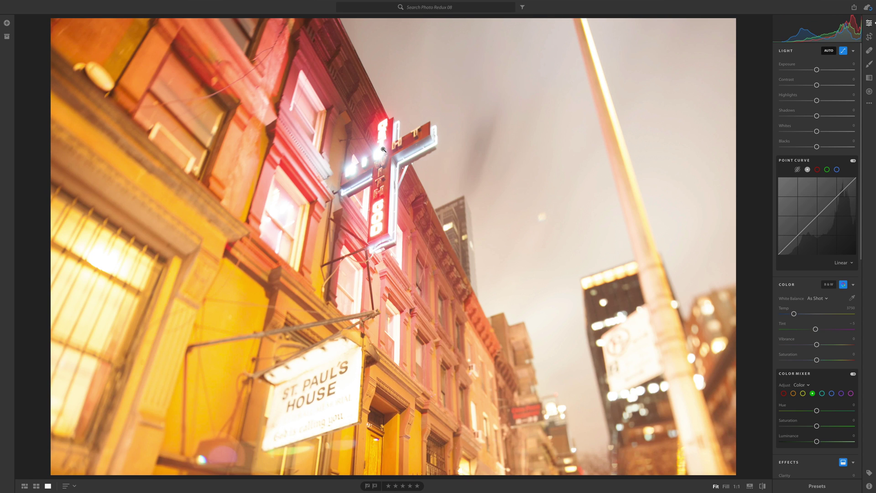
key(ctrl+z)
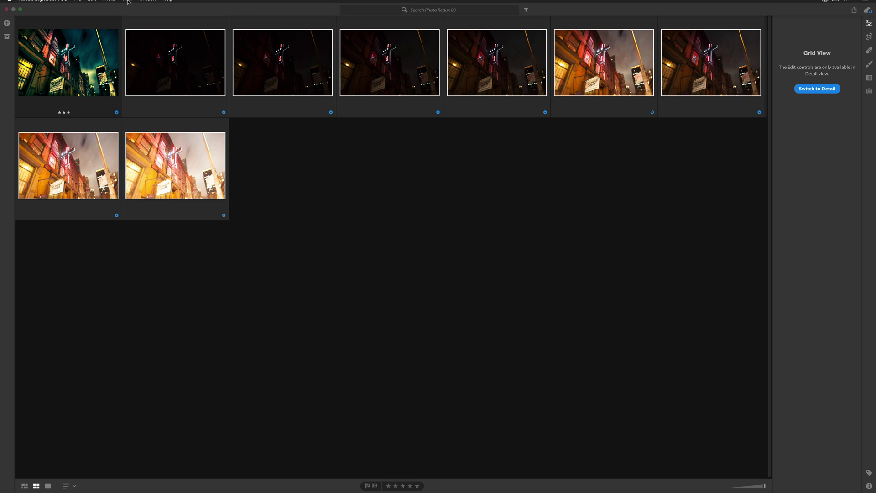
- Save the selected exposures with their settings, then open IMG_9070 in Develop
click(78, 3)
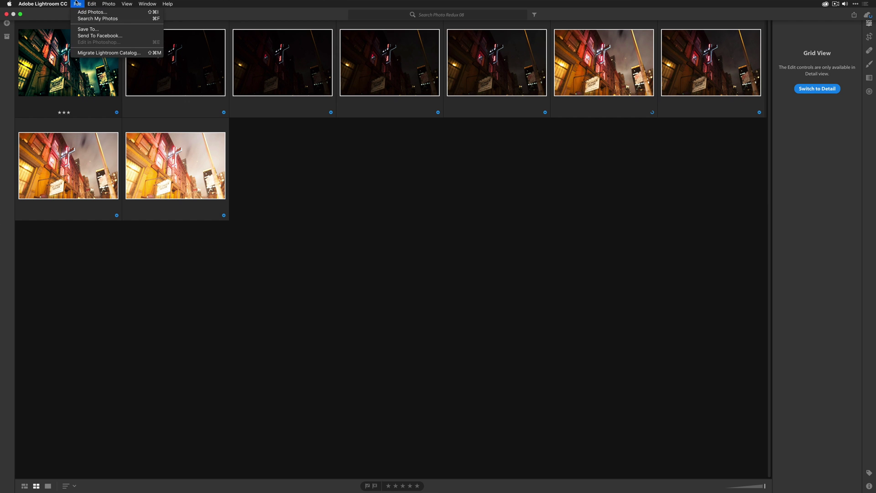
click(90, 30)
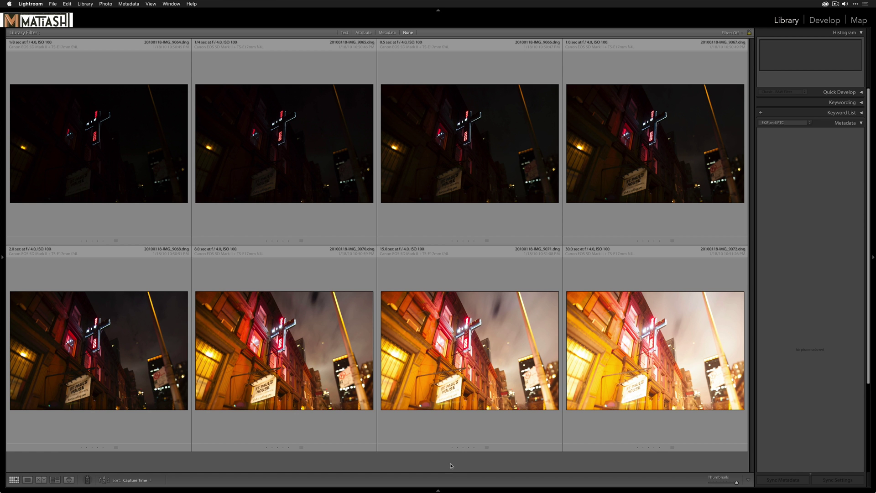
double_click(310, 379)
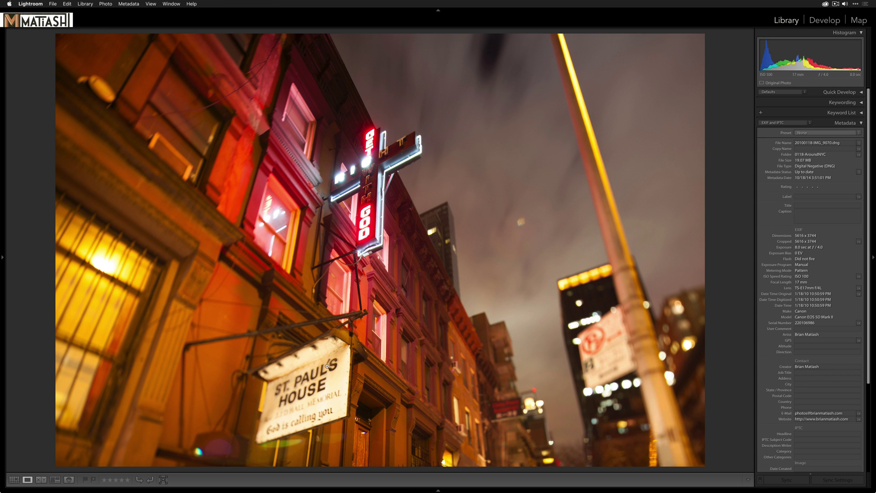
key(d)
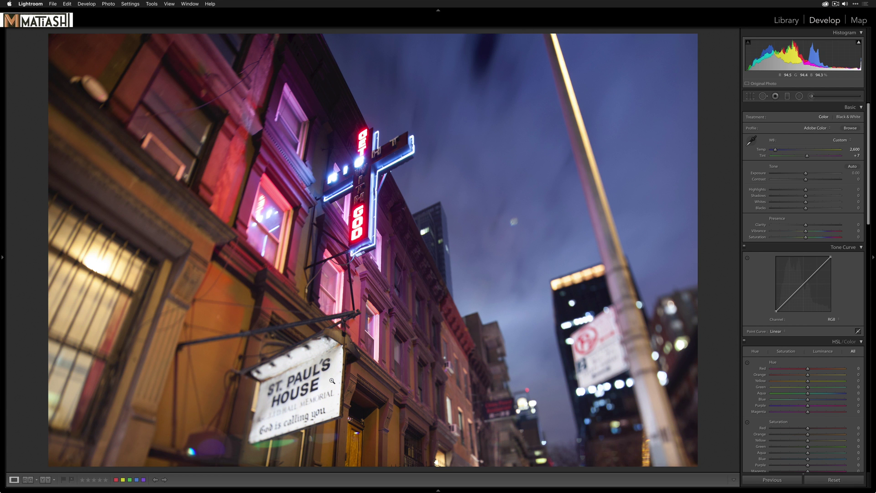
- Show the eight bracketed exposures in the Library grid and select them all
key(e)
key(g)
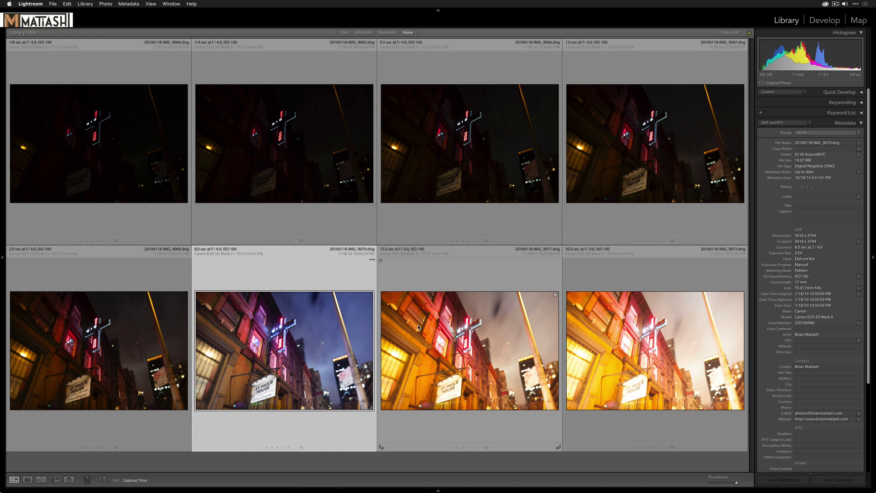
key(super+a)
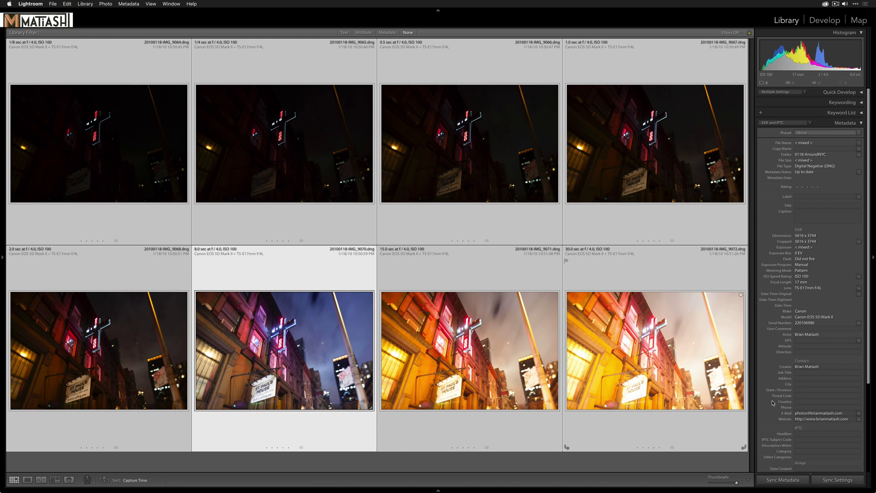
- Sync only White Balance across all eight exposures, then reselect them
click(828, 477)
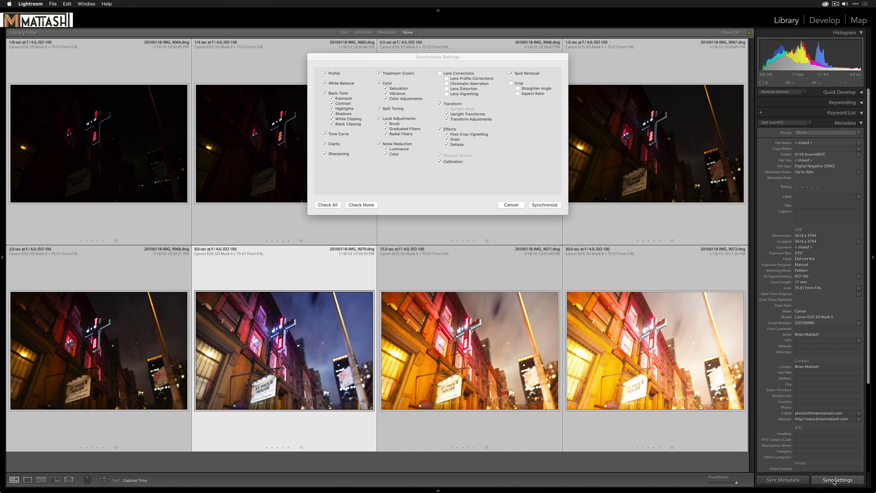
click(369, 206)
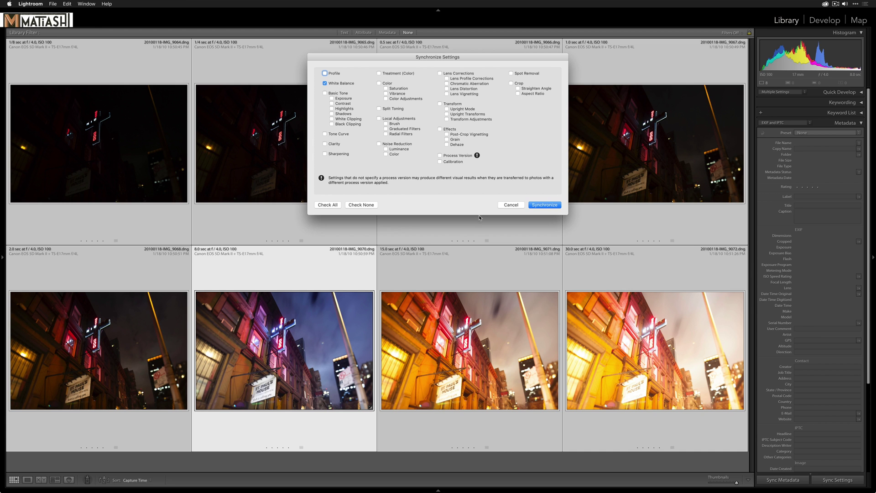
click(541, 206)
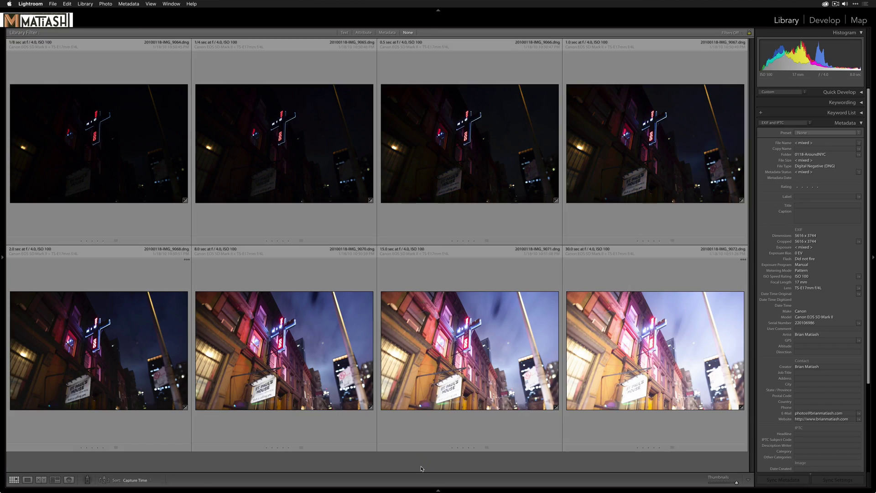
key(super+a)
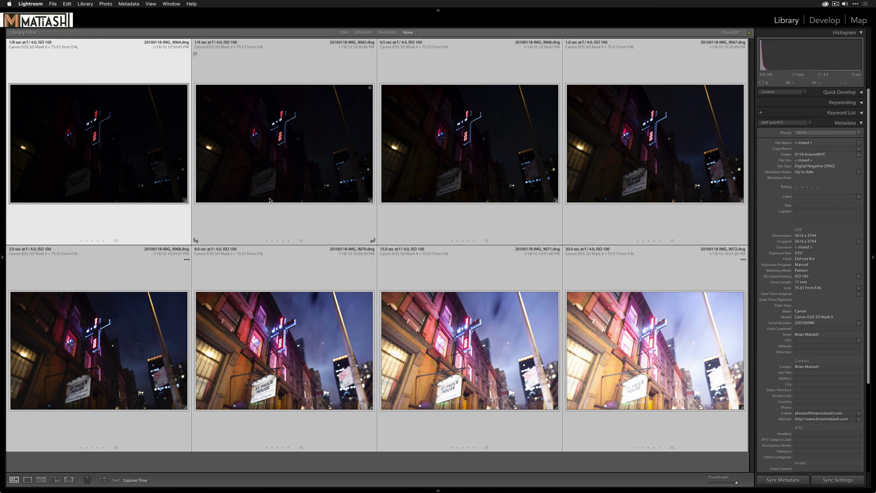
right_click(270, 200)
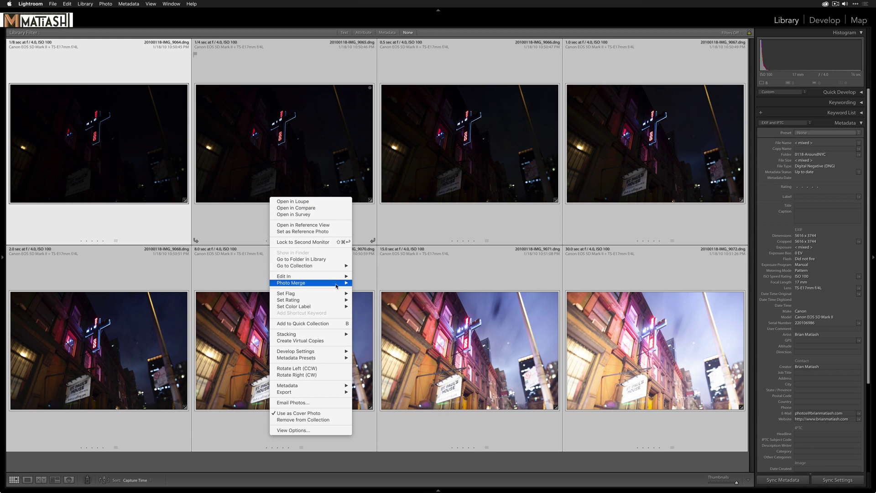
- Merge the selected exposures into an HDR photo with Auto Settings enabled
mouse_move(338, 286)
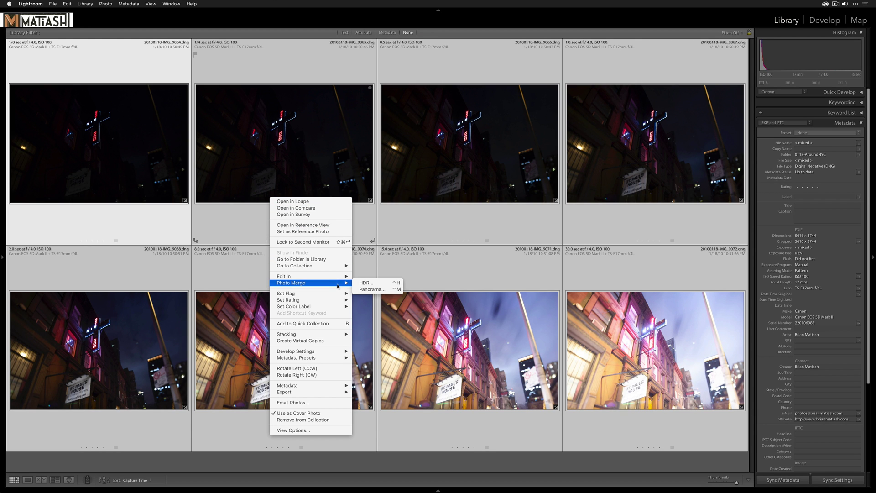
click(367, 283)
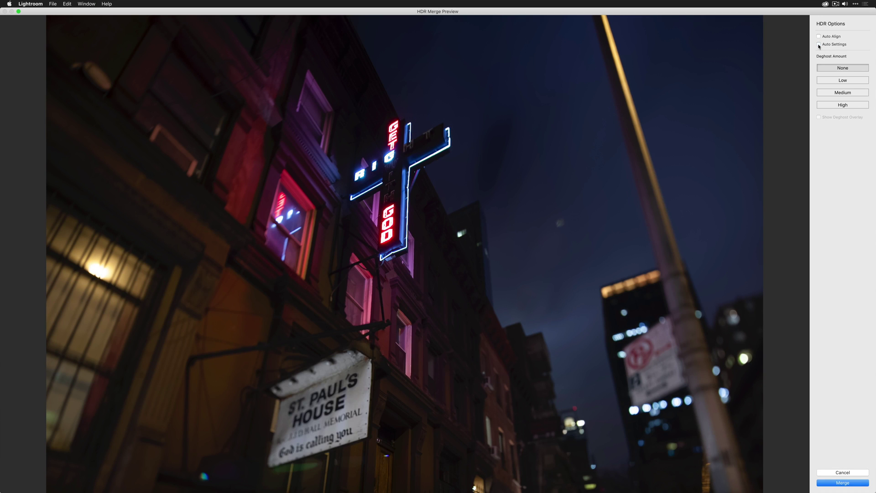
click(819, 44)
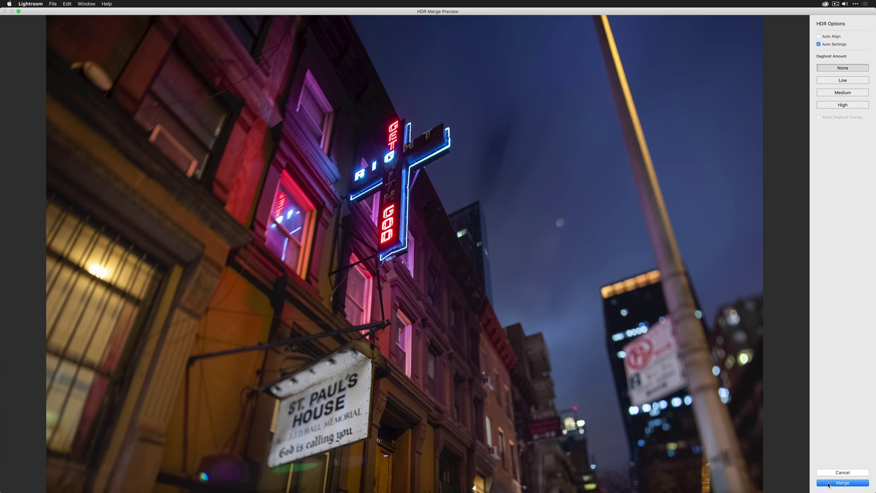
click(843, 483)
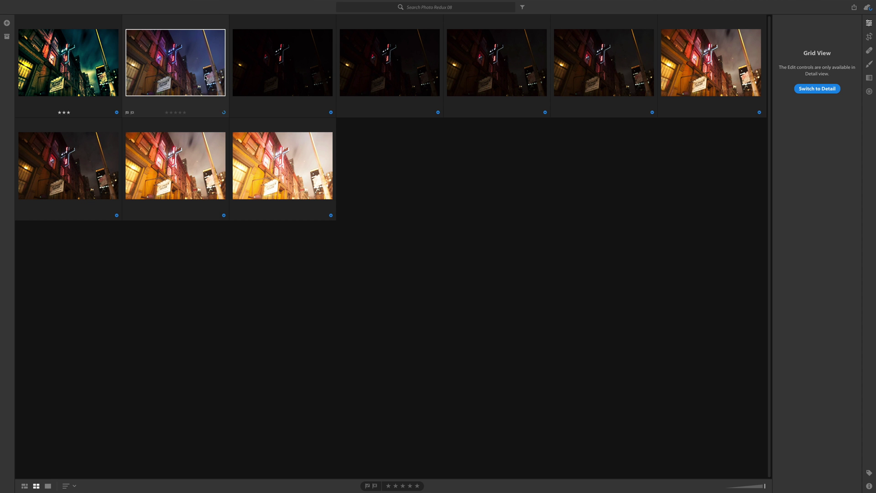
- Open the merged HDR photo in Detail view and compare it with the neighbouring photo
double_click(205, 78)
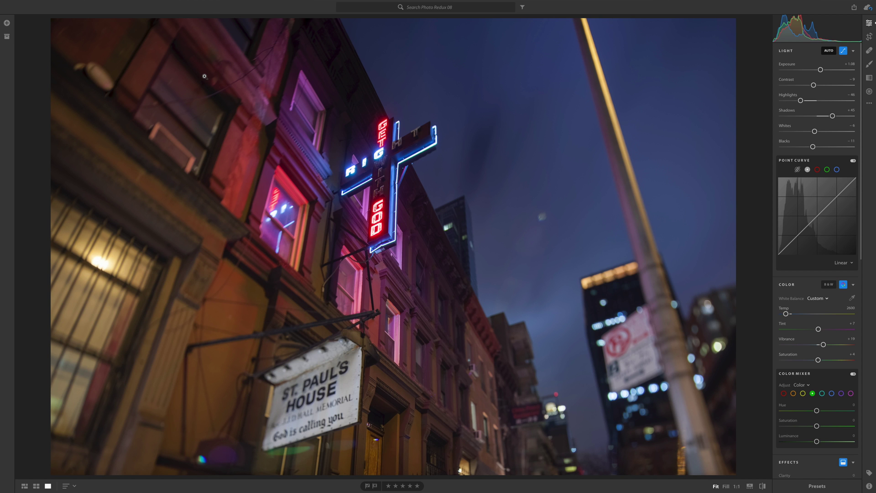
key(Right)
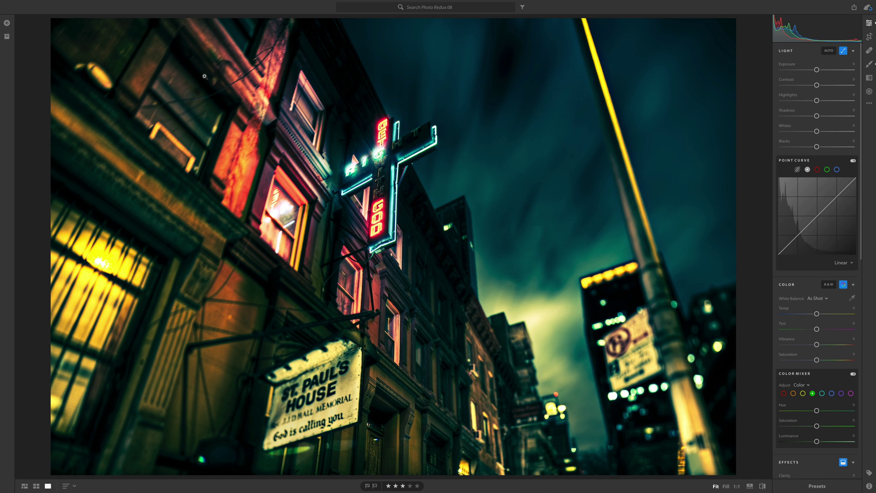
key(Left)
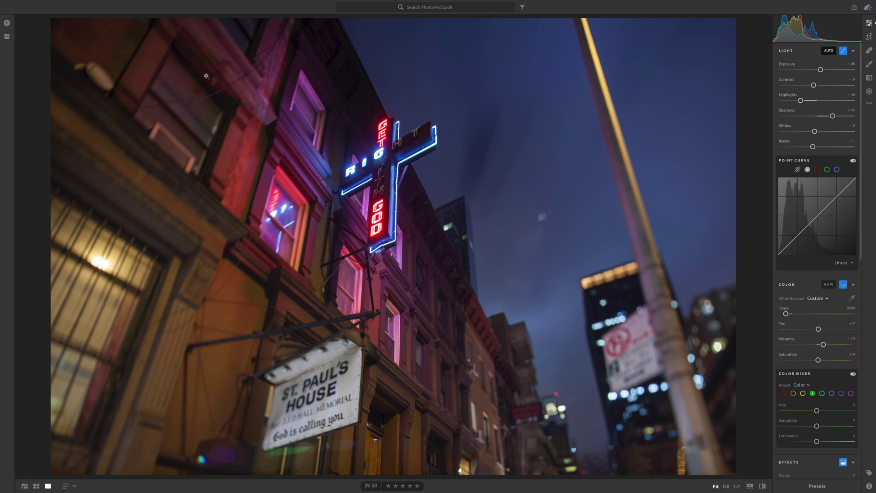
- Heal the sky blemish right of the cross and warm the temperature to 3043
click(870, 51)
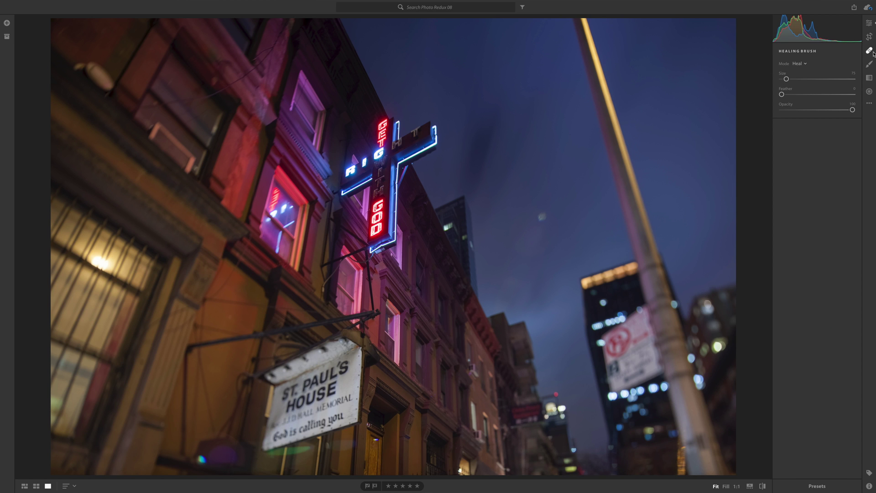
click(541, 215)
key(h)
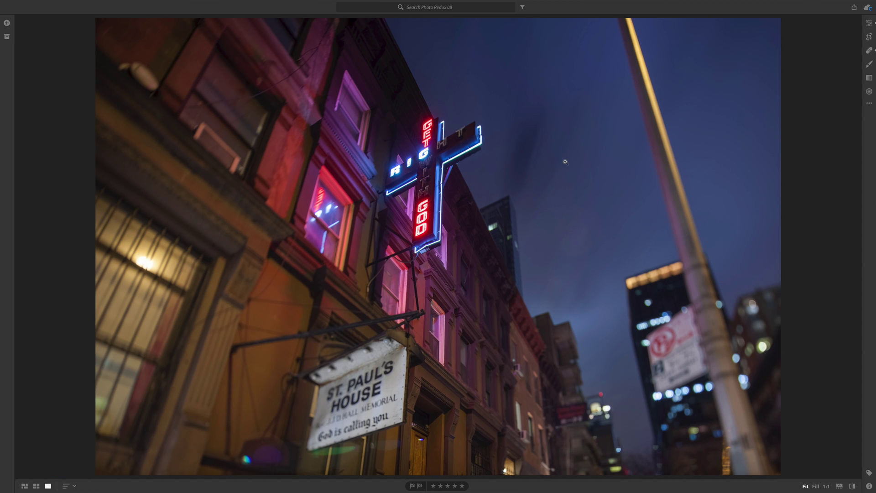
key(e)
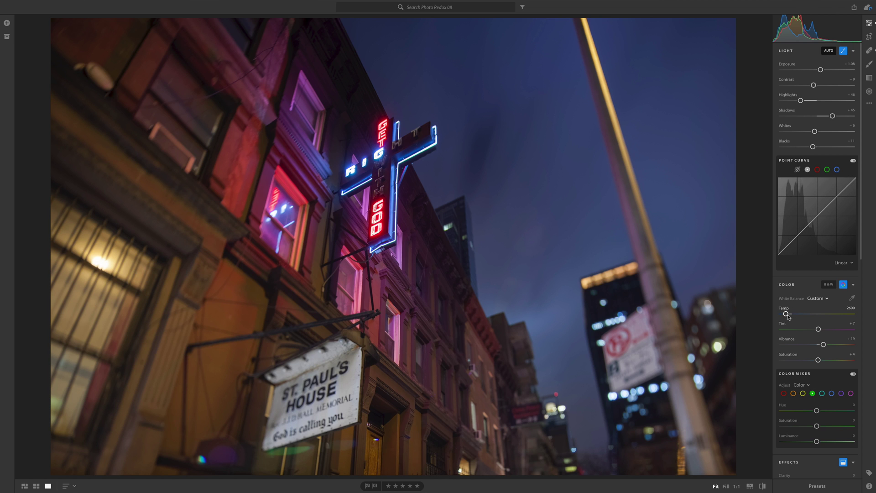
drag(786, 315, 790, 316)
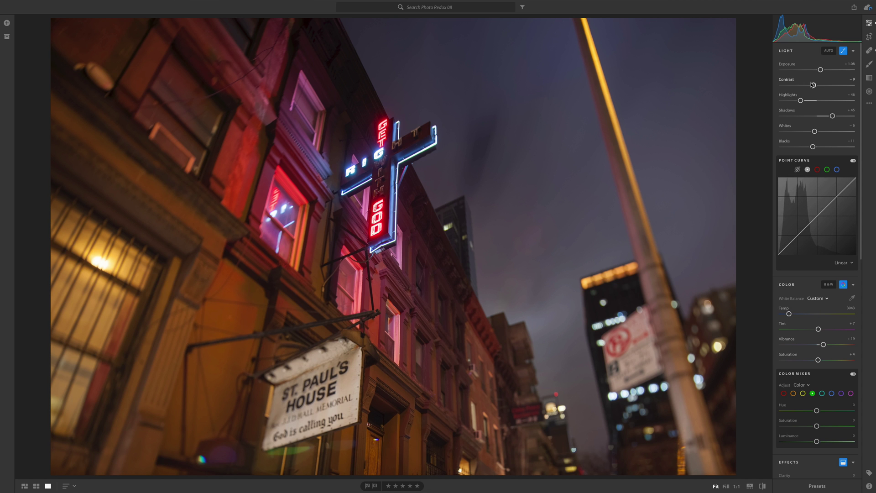
- Set Contrast to +11 and Highlights to -57, checking the sign at 1:1
drag(813, 86, 823, 87)
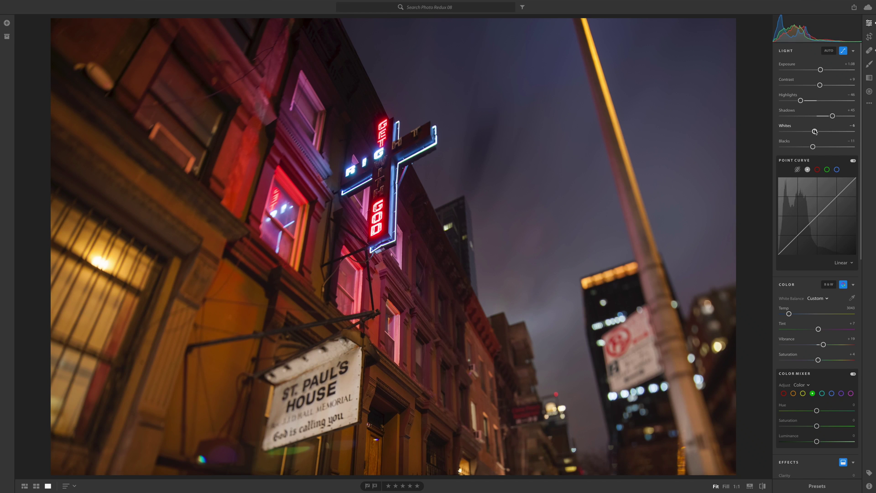
drag(800, 101, 790, 102)
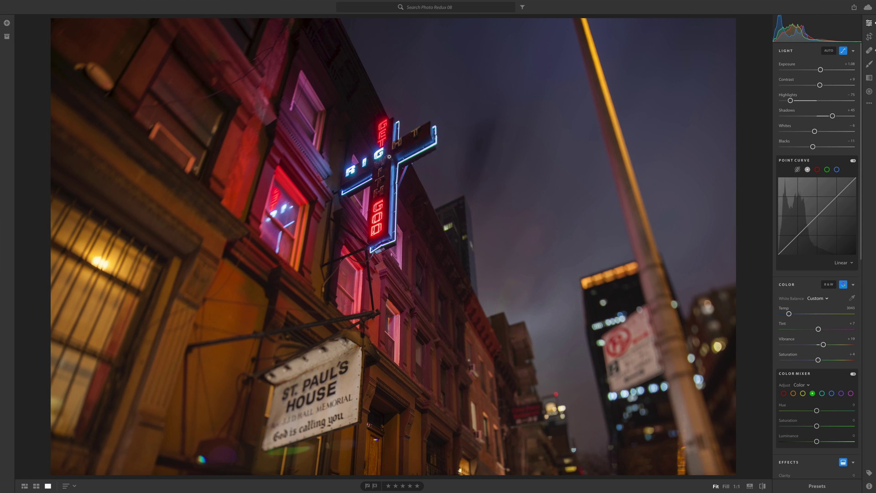
click(385, 122)
mouse_move(790, 101)
mouse_down()
mouse_move(809, 102)
mouse_move(797, 102)
mouse_up()
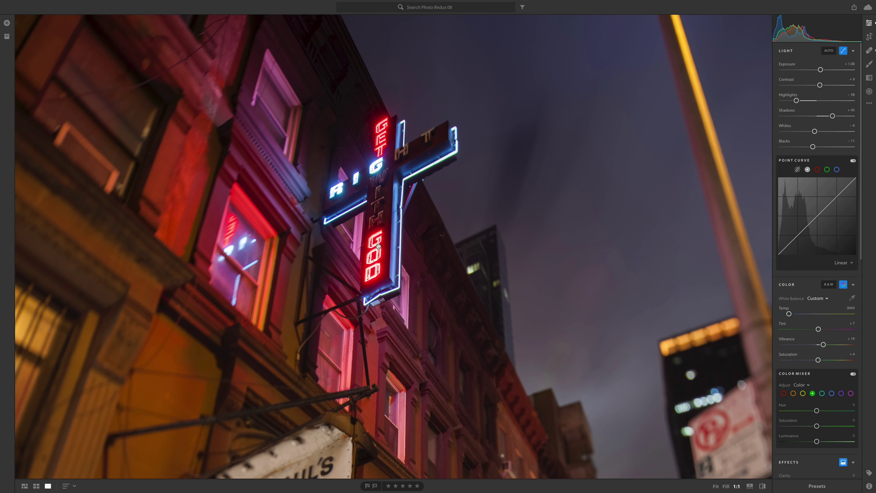
click(448, 235)
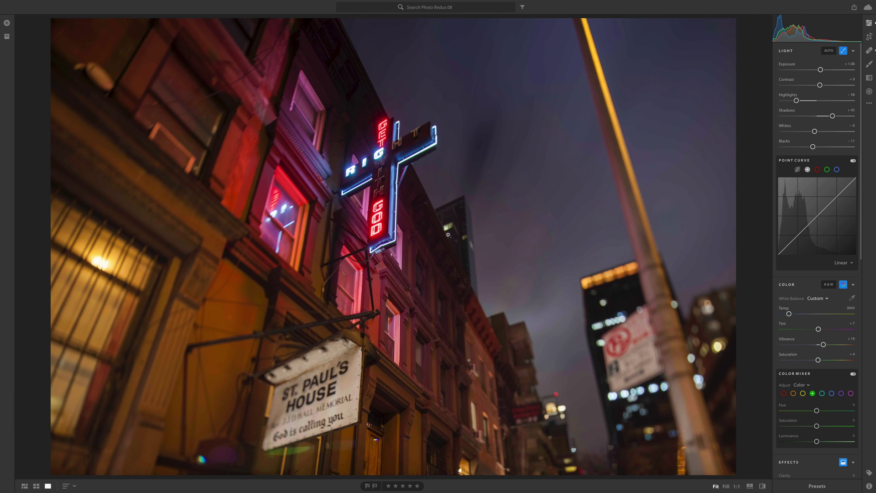
drag(820, 86, 822, 86)
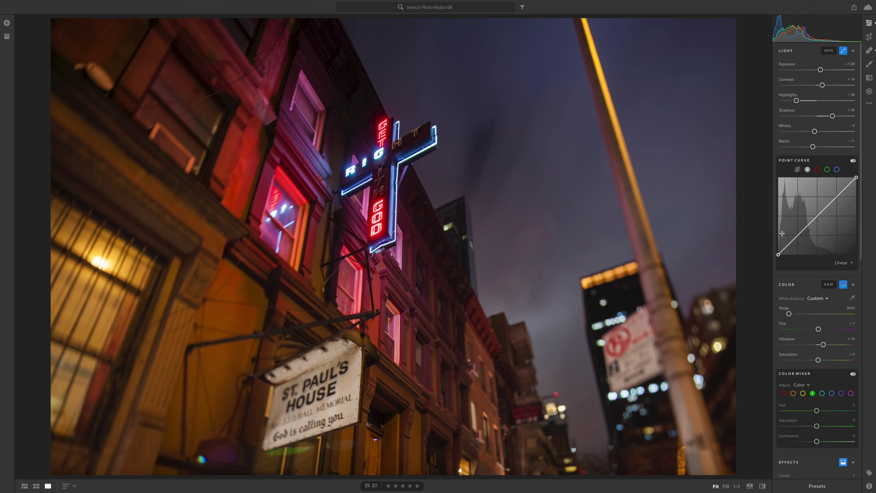
- Shape an S-curve on the Point Curve, brightening upper tones and slightly lifting the blacks
drag(837, 197, 837, 194)
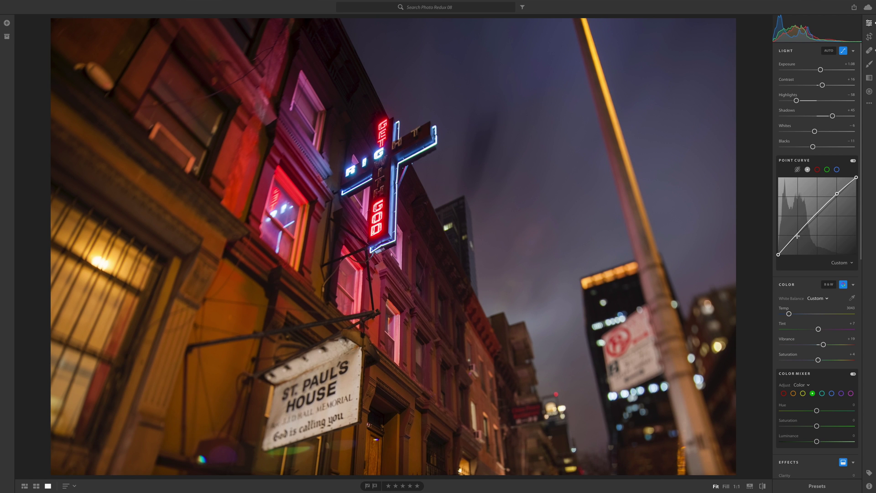
drag(798, 234, 798, 238)
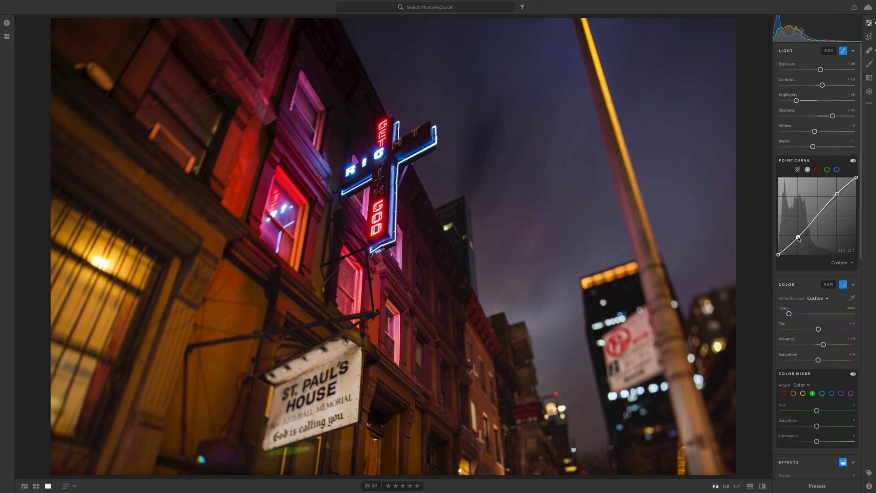
drag(778, 254, 778, 251)
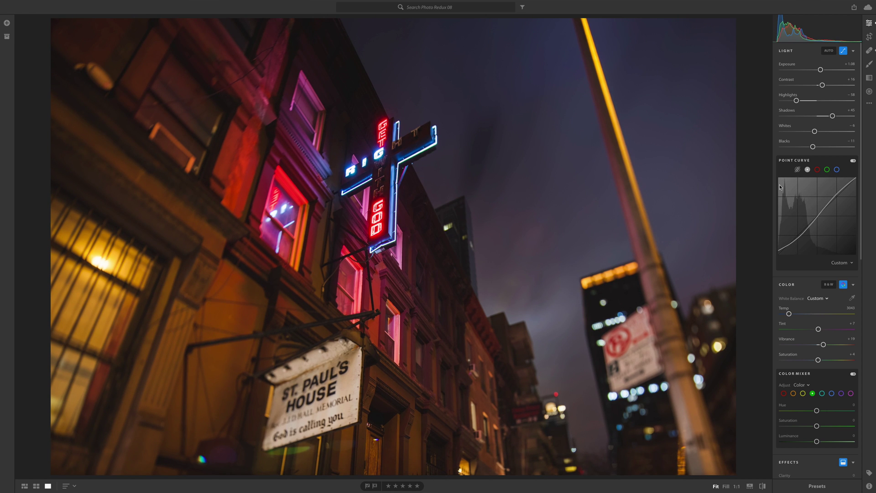
scroll(830, 246, down, 5)
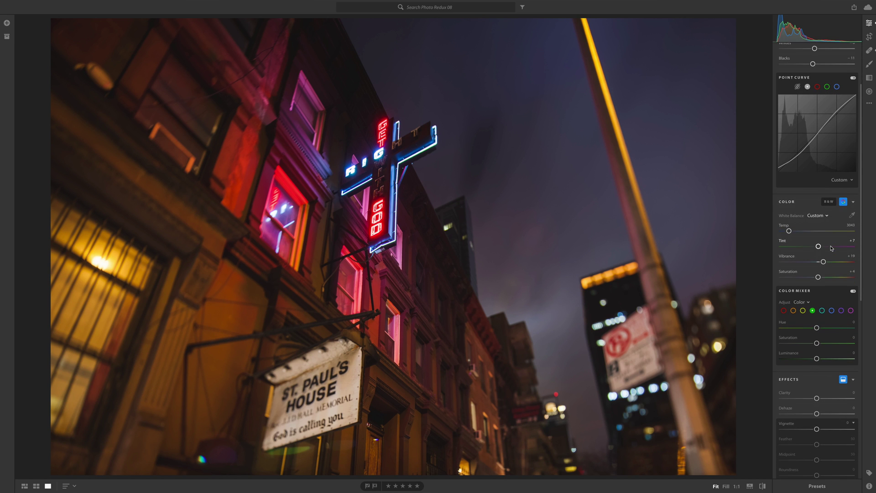
- Set Vibrance +11 and boost orange saturation +31 and luminance +49, keeping Saturation -20
drag(824, 256, 810, 274)
click(794, 305)
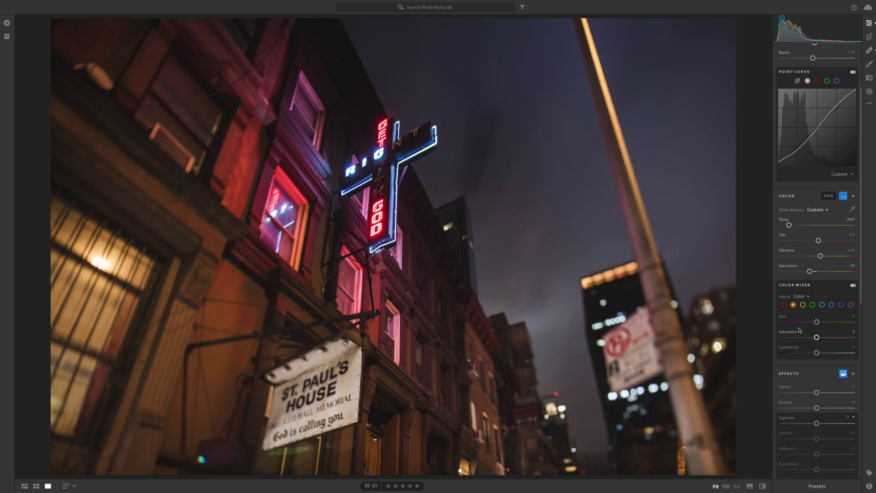
drag(817, 337, 834, 353)
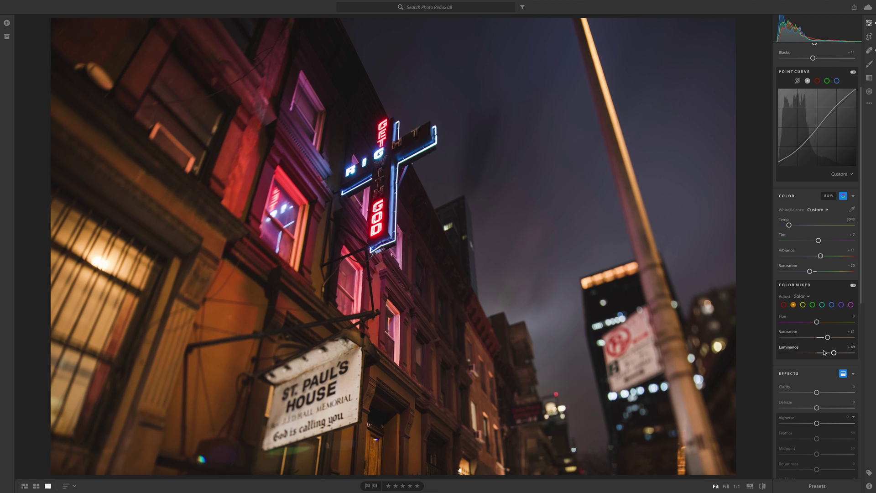
double_click(790, 266)
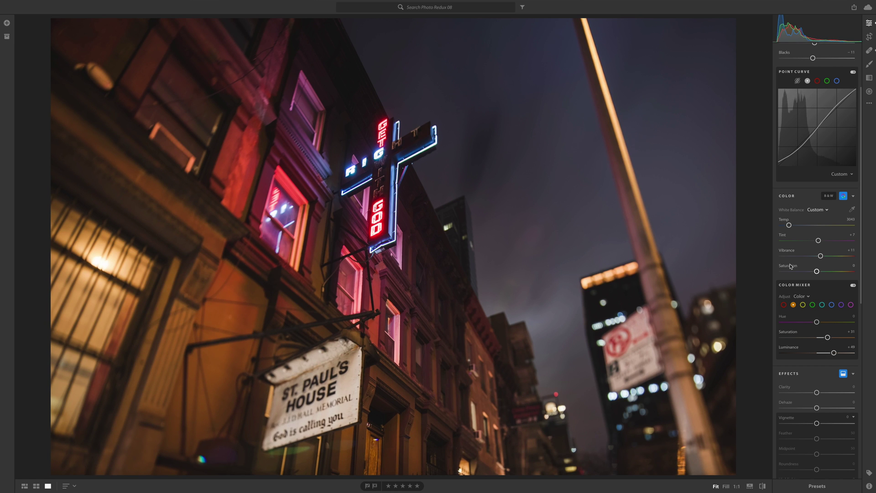
key(ctrl+z)
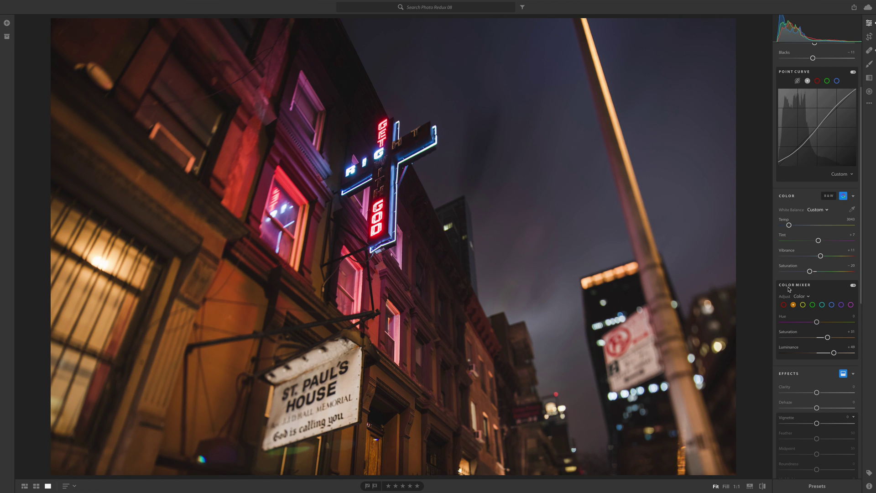
- Apply split toning with purple shadows and yellow-green highlights at hue 74, saturation 34
scroll(789, 289, down, 8)
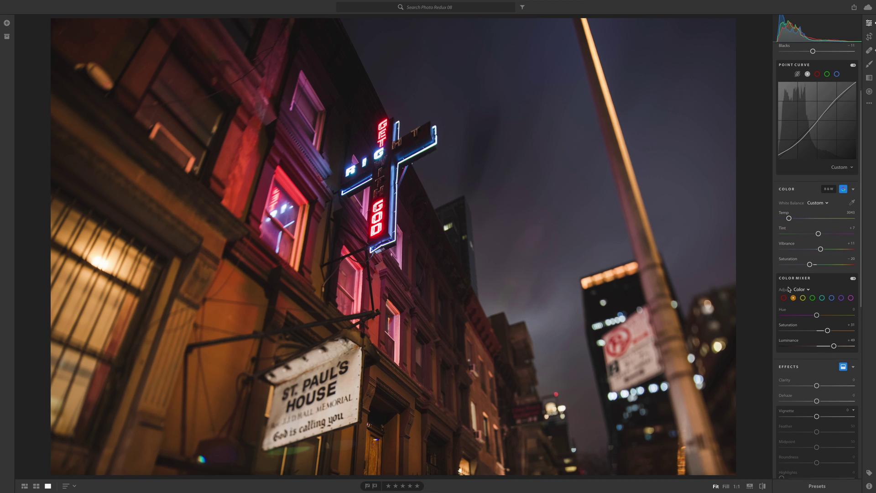
scroll(789, 289, down, 2)
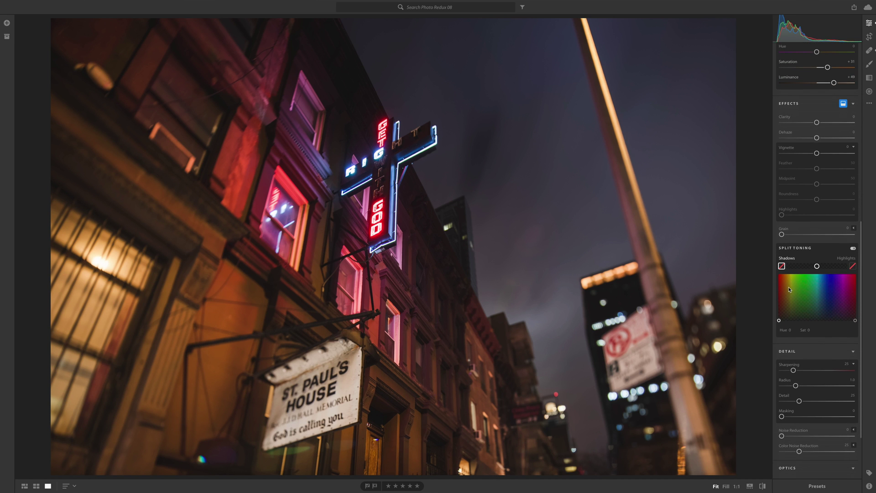
mouse_move(779, 321)
mouse_down()
mouse_move(821, 322)
mouse_move(829, 310)
mouse_move(855, 321)
mouse_move(805, 324)
mouse_move(795, 298)
mouse_up()
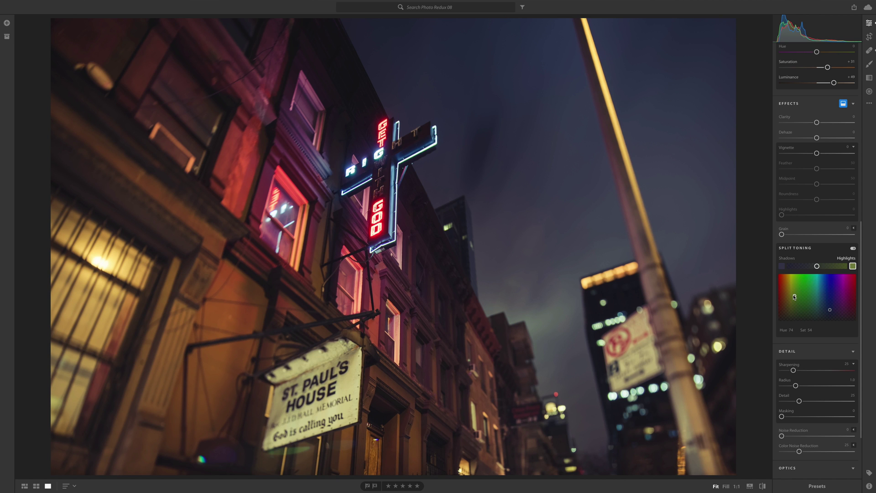
click(869, 92)
- Draw a radial gradient around the neon cross, shift it down-left and tilt it slightly
drag(399, 151, 292, 352)
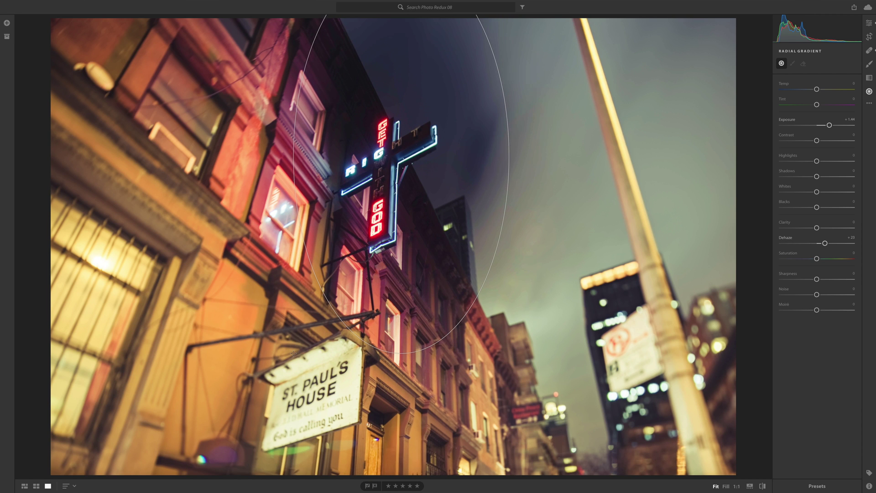
drag(401, 185, 362, 253)
drag(363, 456, 352, 457)
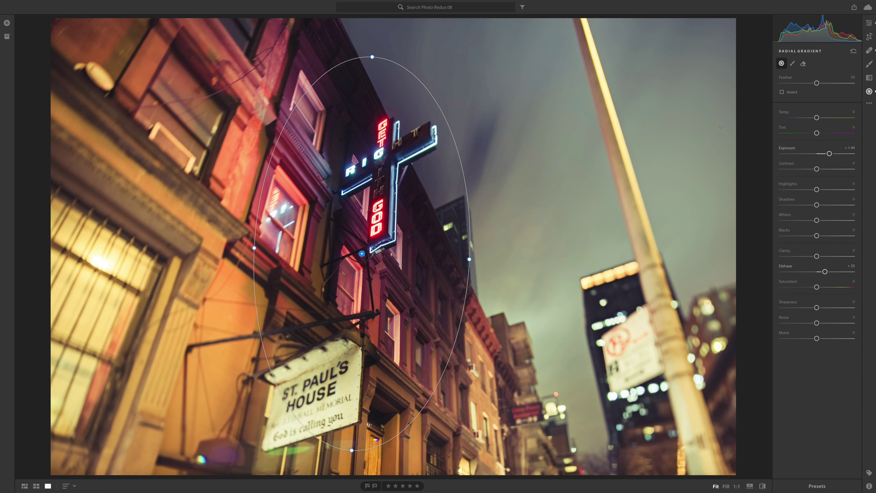
- Reset the gradient's sliders, then set its Exposure to +0.30 and Shadows to +17
right_click(799, 111)
click(799, 111)
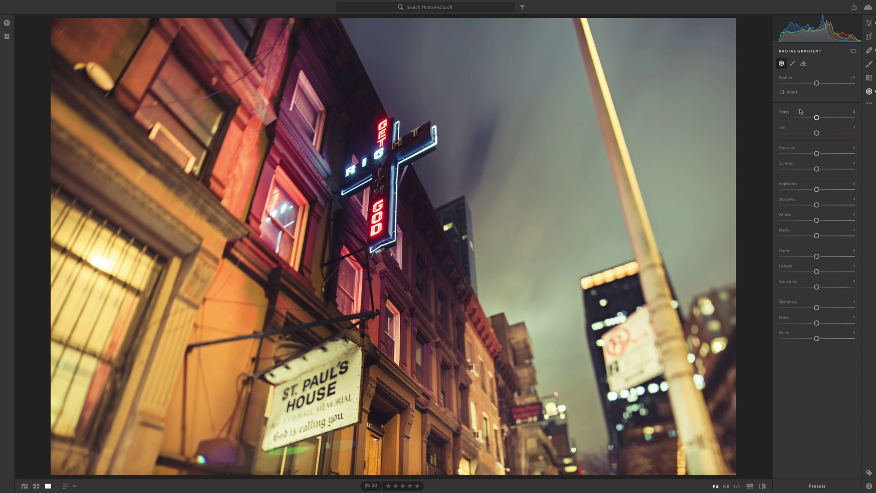
drag(817, 153, 816, 154)
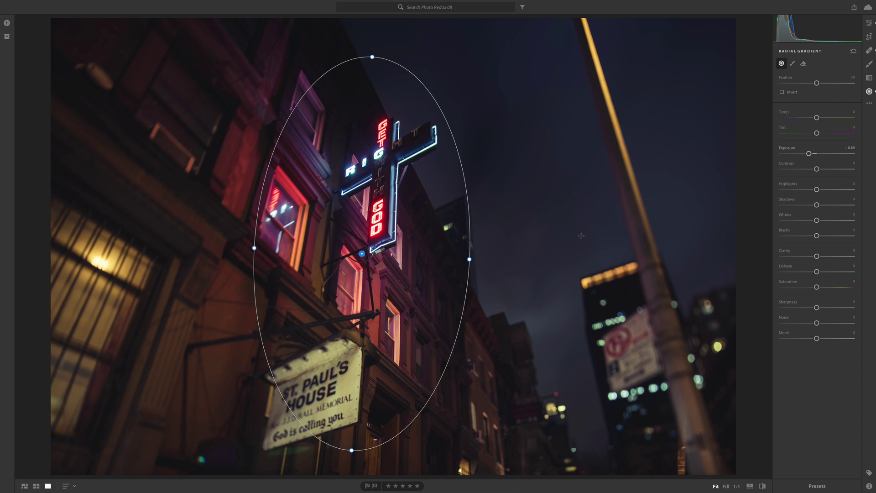
drag(809, 153, 811, 153)
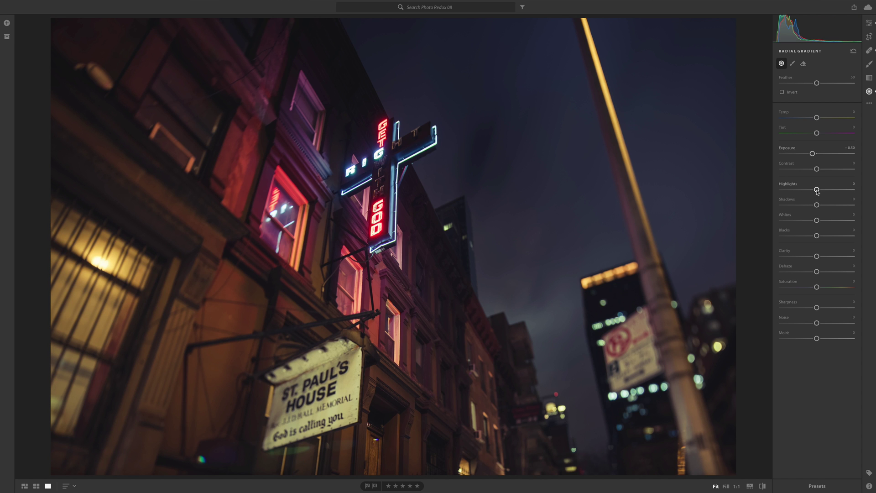
drag(816, 204, 823, 206)
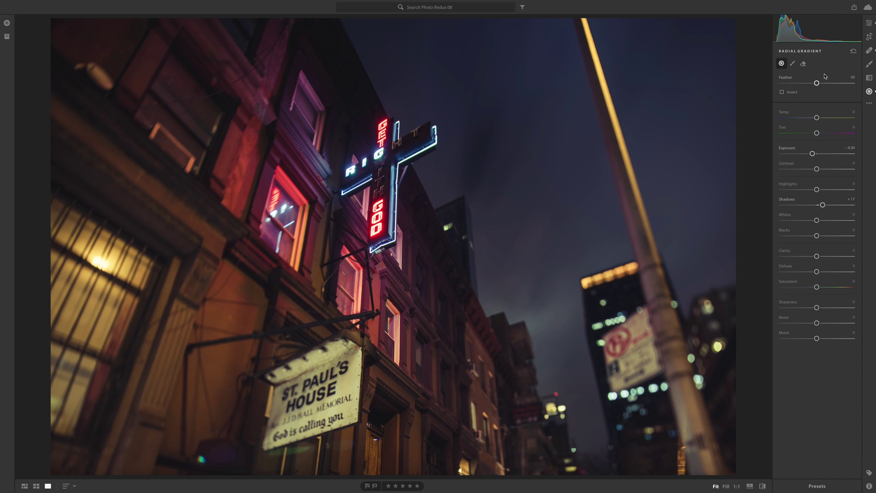
- Set the photo's Clarity to +7 and Dehaze to +44 in Effects
click(869, 22)
scroll(815, 122, down, 10)
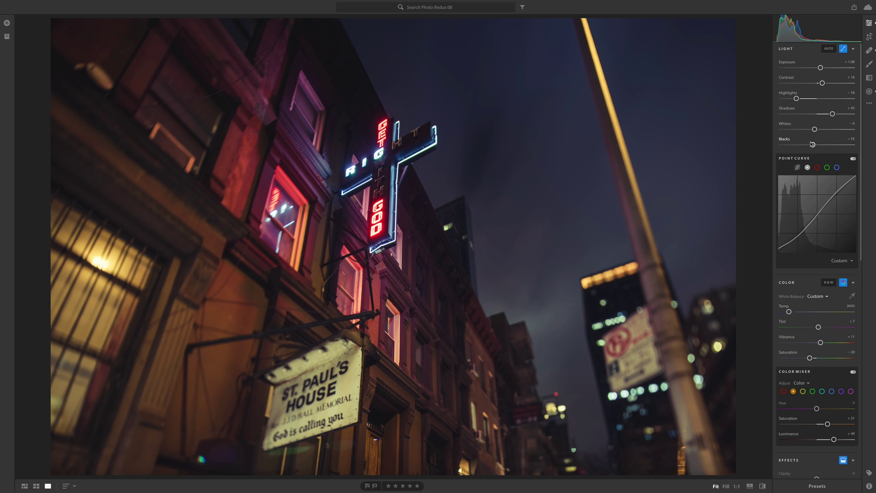
drag(816, 263, 819, 263)
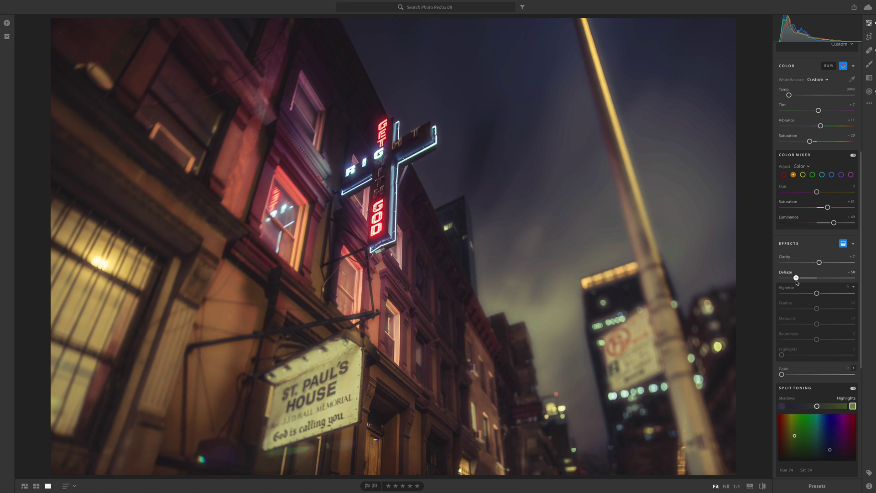
drag(797, 283, 834, 287)
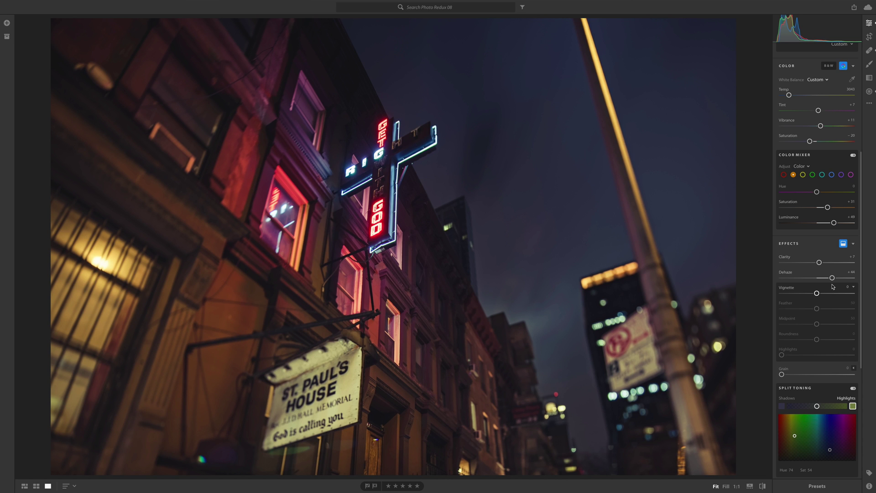
- Set Sharpening to 96 and Masking to 35, checking the neon sign at 1:1
scroll(833, 286, down, 5)
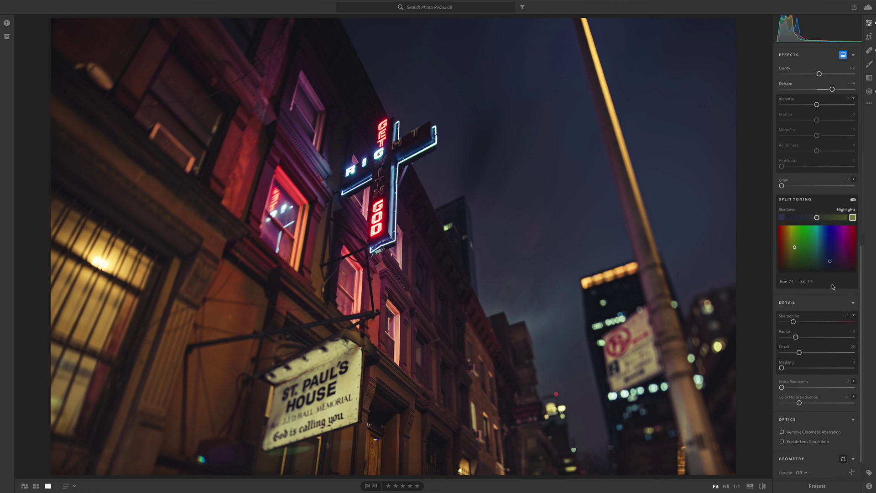
click(378, 159)
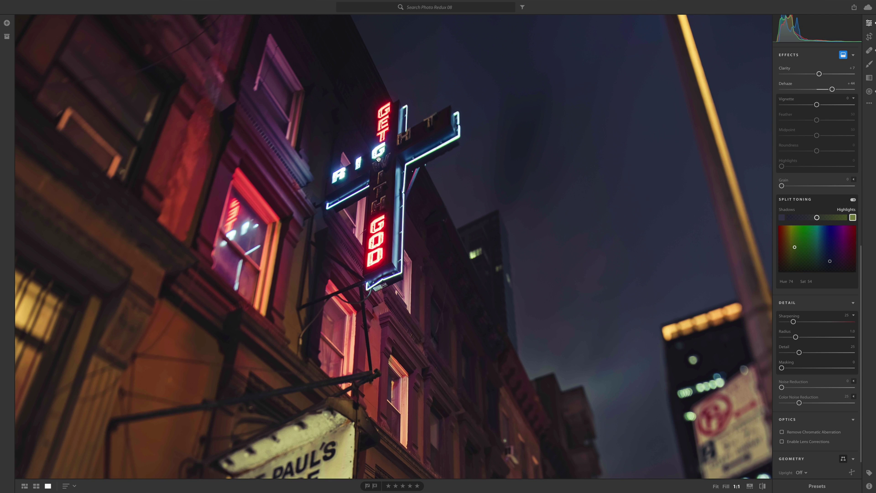
key(alt)
drag(794, 321, 826, 327)
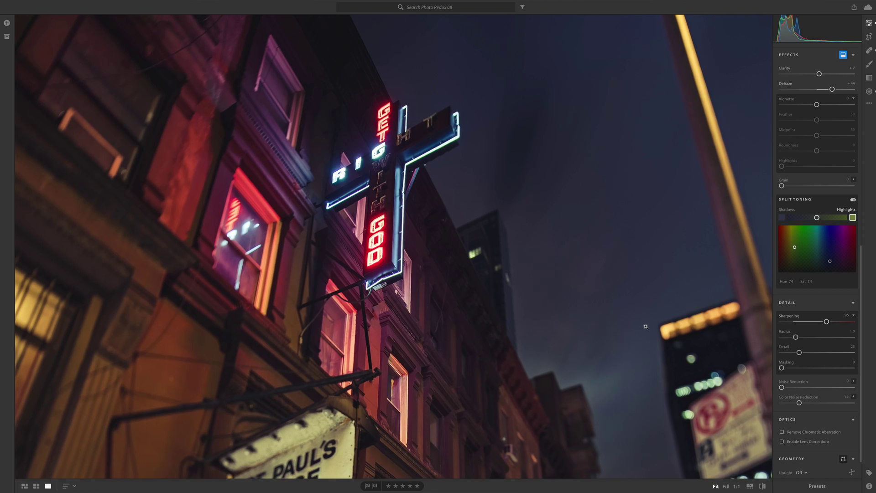
key(z)
key(alt)
drag(782, 368, 807, 371)
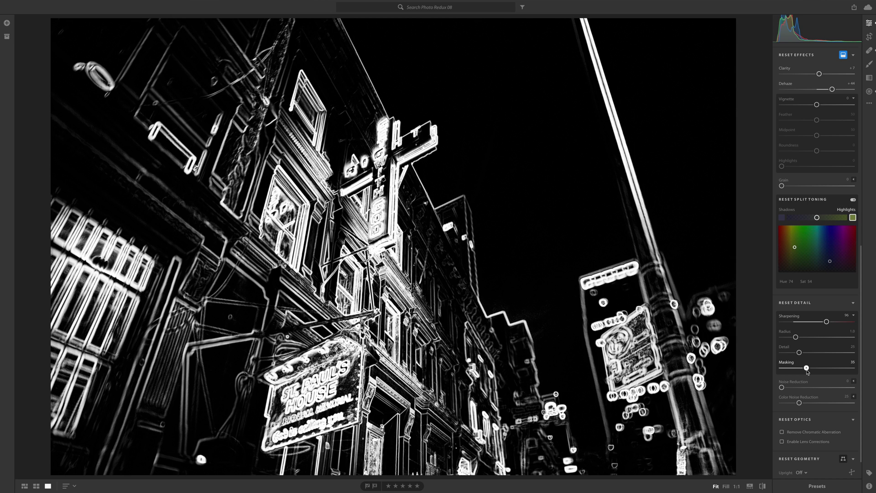
drag(806, 371, 806, 371)
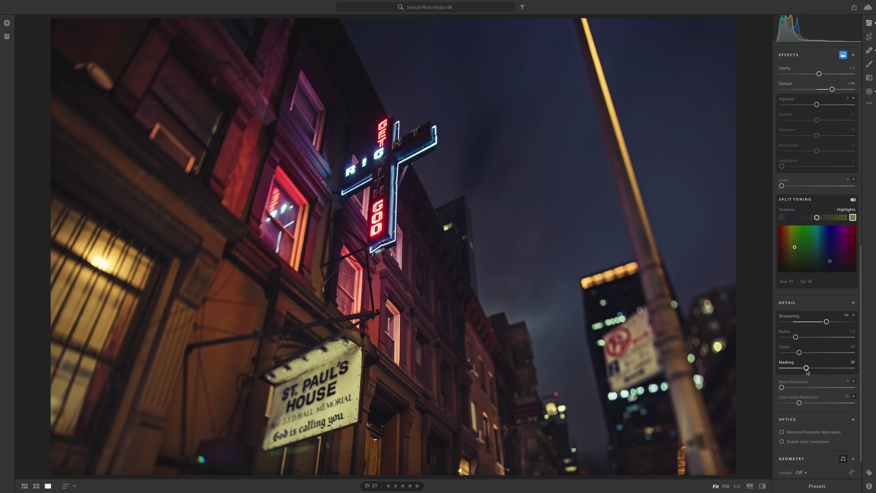
- Switch the point curve to the Blue channel and add two points bending it upward
scroll(806, 371, up, 10)
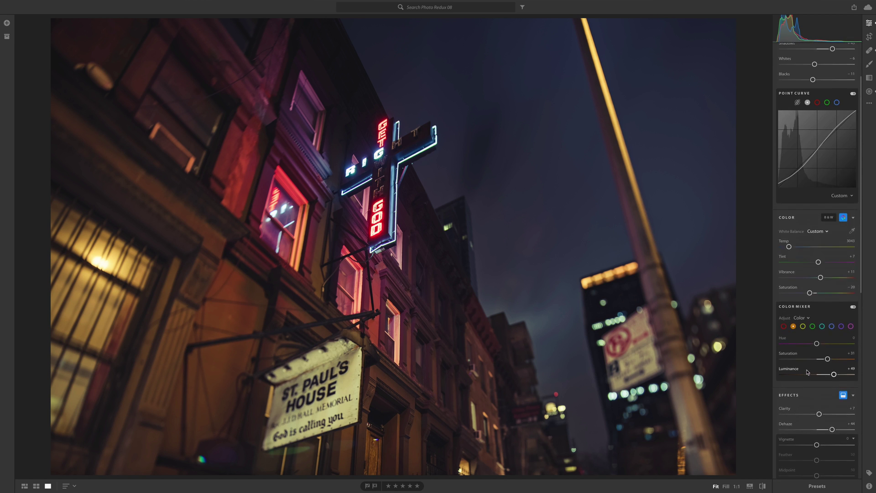
mouse_move(830, 182)
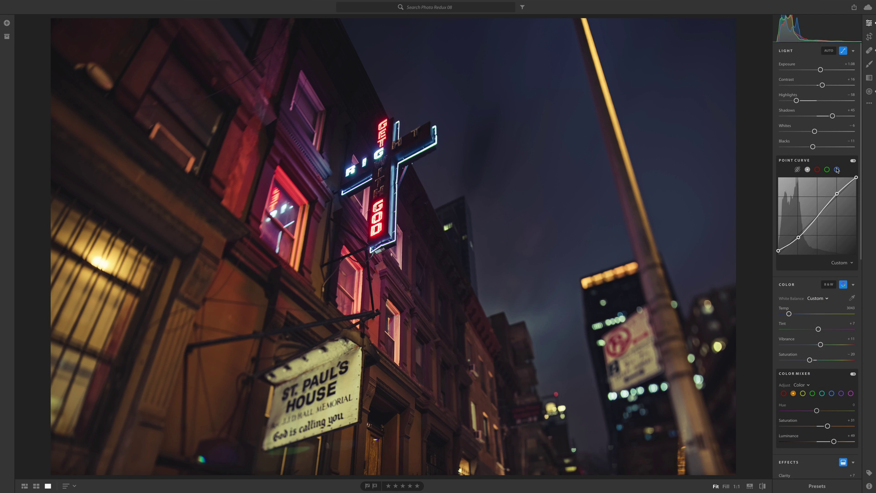
click(837, 170)
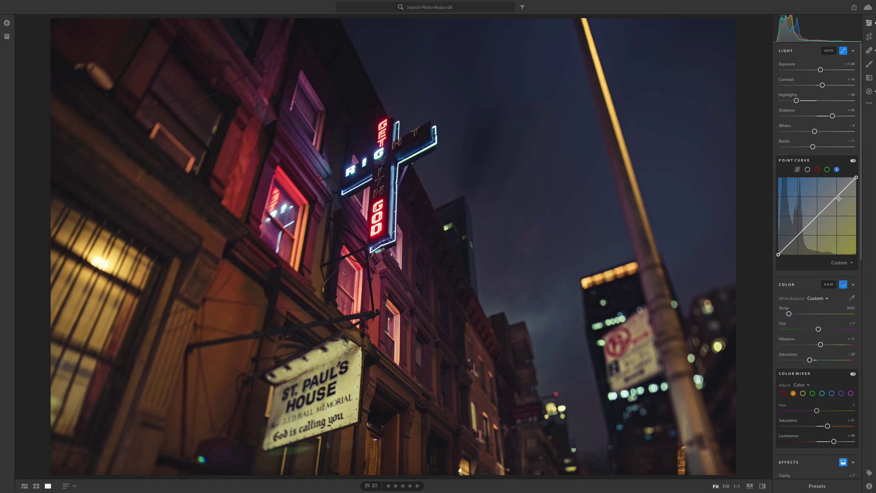
drag(837, 198, 838, 200)
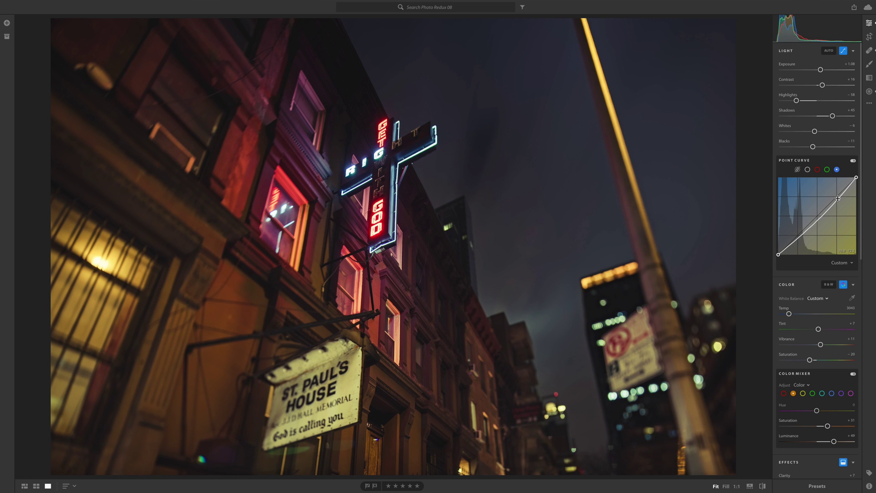
drag(799, 238, 798, 236)
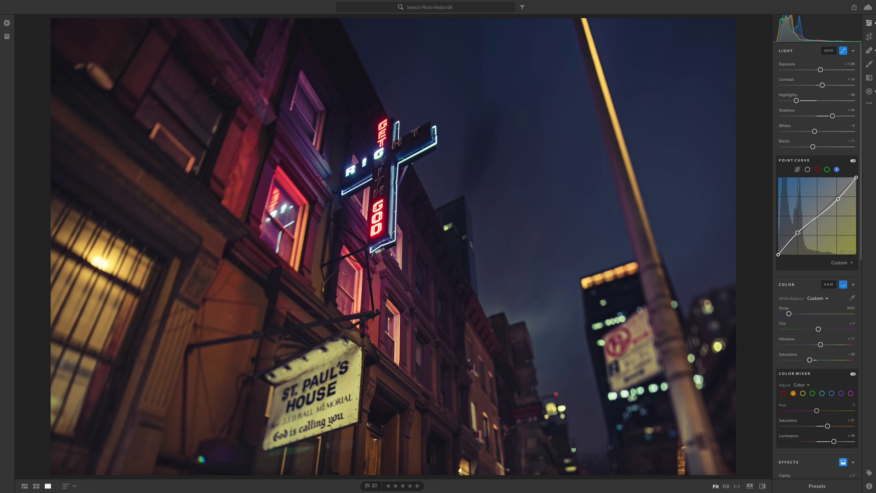
- Compare against the original, then darken the edges with a -21 vignette at +82 roundness
key(backslash)
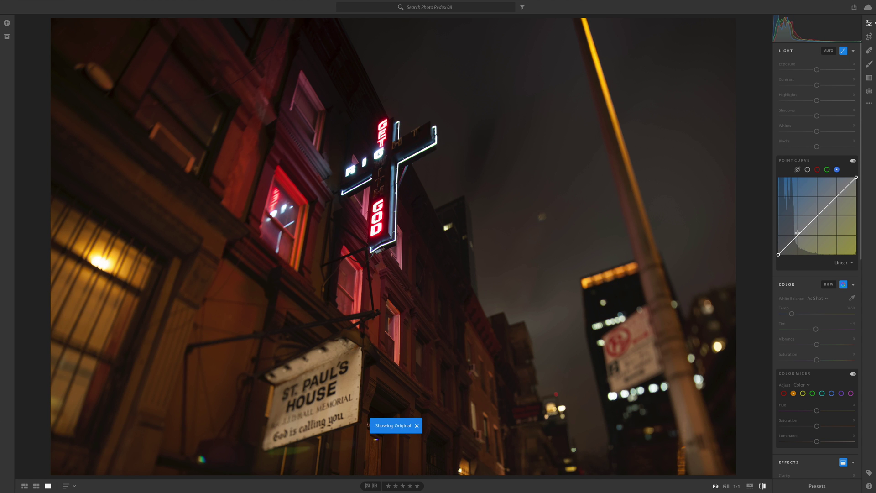
key(backslash)
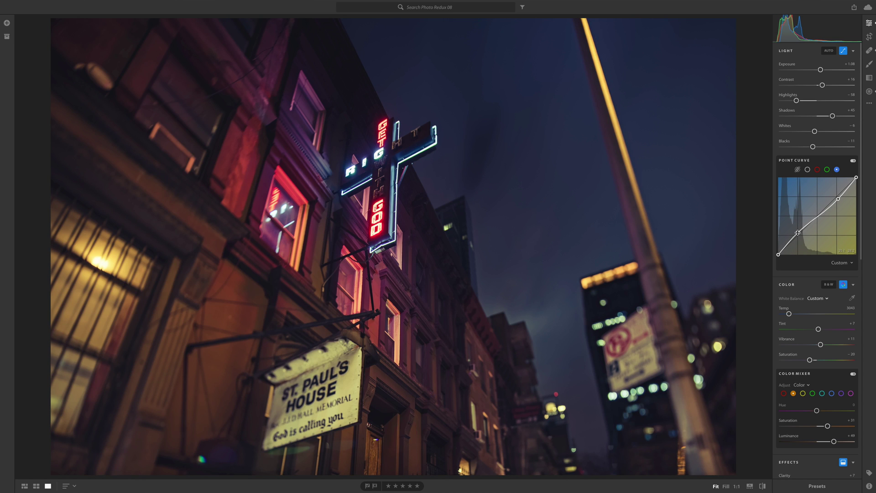
scroll(810, 249, down, 8)
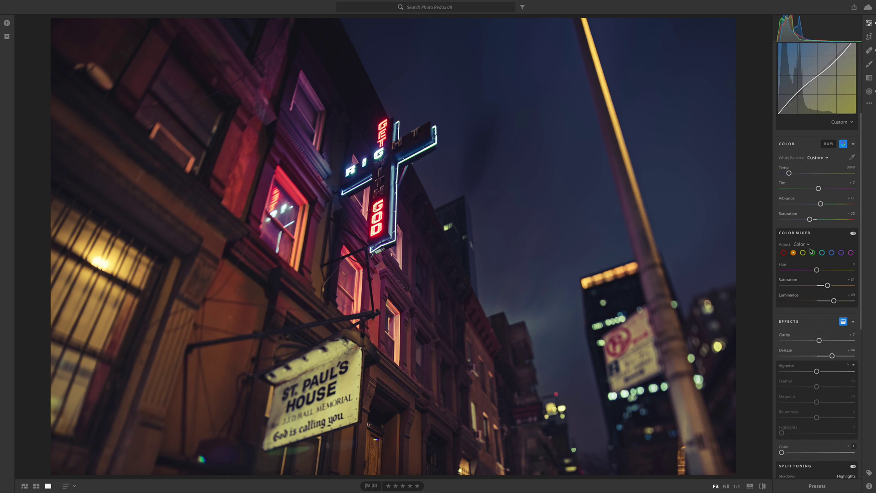
drag(816, 236, 830, 251)
drag(817, 282, 845, 282)
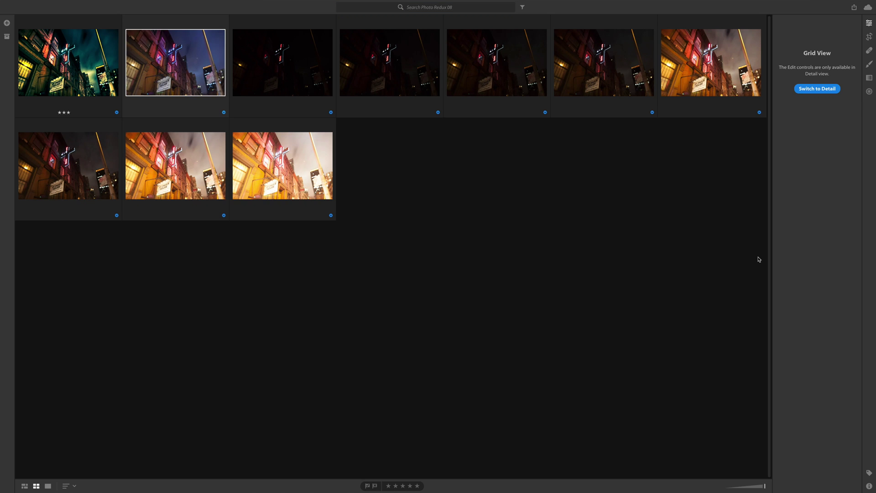
key(d)
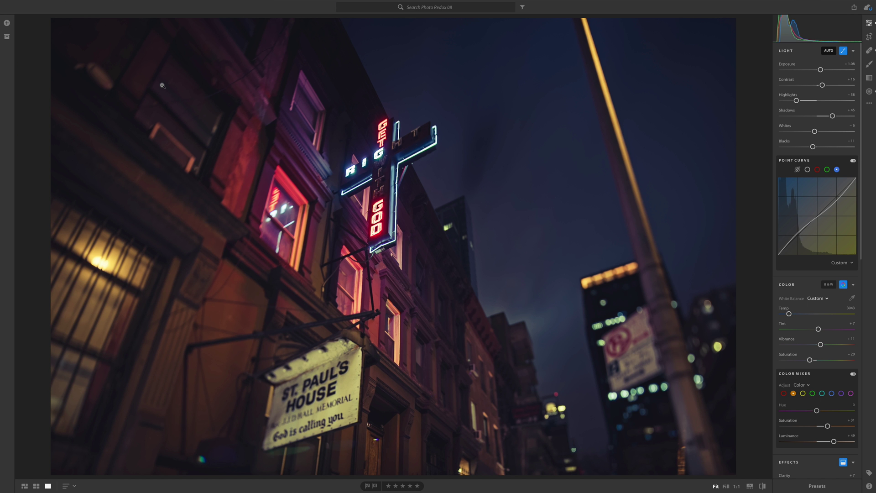
click(869, 65)
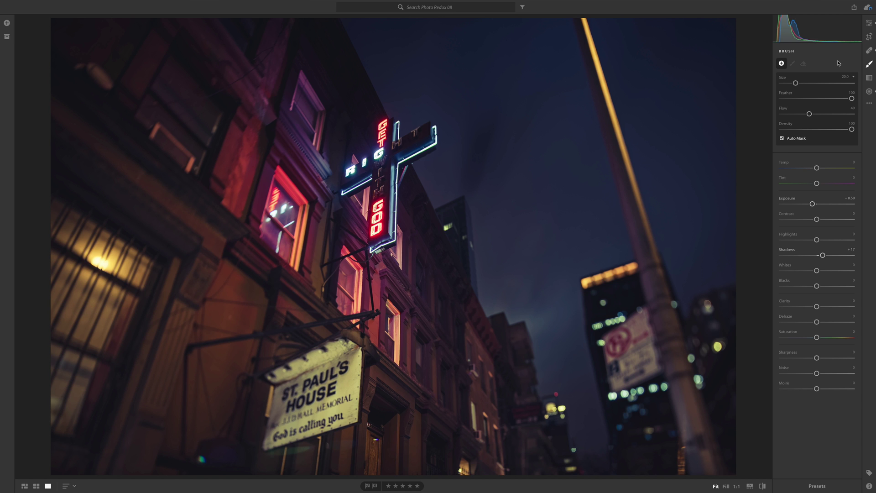
- Reset the brush sliders, turn off Auto Mask, and shrink the brush size and feather
double_click(805, 166)
click(781, 139)
key(bracketleft)
key(bracketleft)
key(shift+bracketleft)
key(shift+bracketleft)
key(shift+bracketleft)
key(shift+bracketleft)
key(shift+bracketleft)
key(bracketleft)
key(bracketleft)
key(bracketleft)
- Paint +0.85 exposure over the St. Paul's sign, street sign, neon cross and red-lit window
mouse_move(333, 369)
mouse_down()
mouse_move(276, 381)
mouse_move(267, 418)
mouse_move(341, 407)
mouse_move(350, 351)
mouse_move(292, 362)
mouse_up()
drag(816, 204, 820, 205)
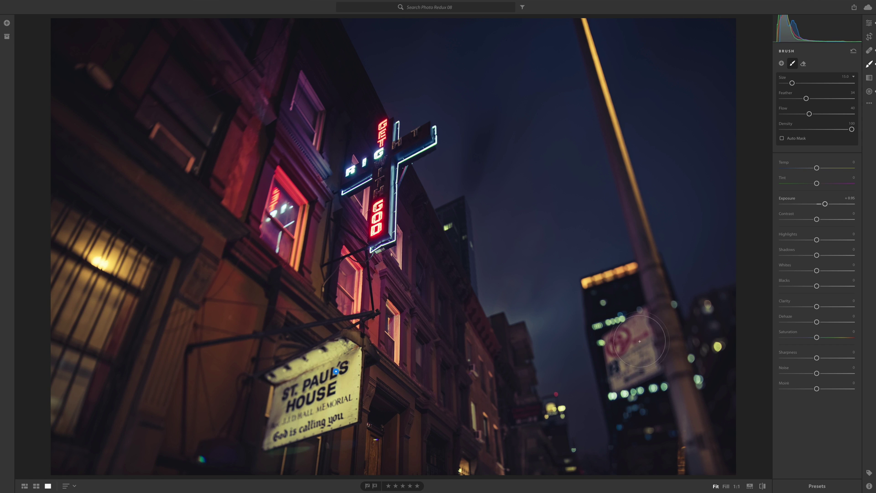
mouse_move(640, 348)
mouse_down()
mouse_move(612, 355)
mouse_move(657, 338)
mouse_move(636, 349)
mouse_up()
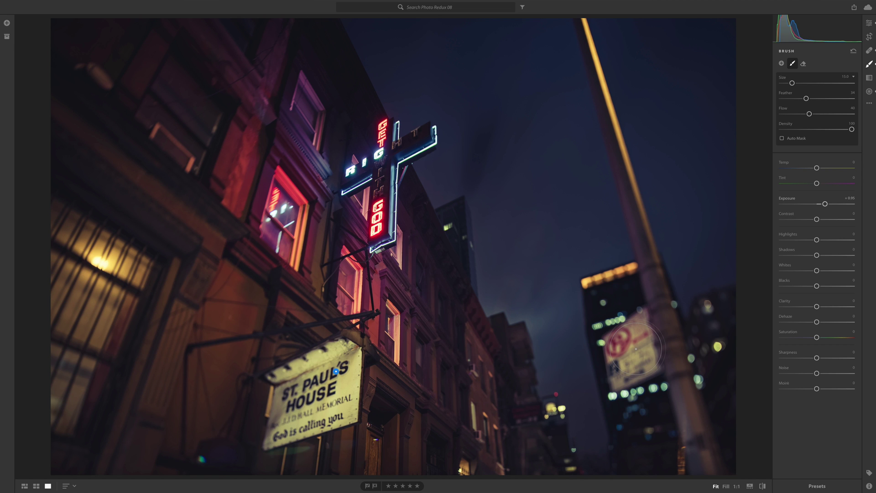
mouse_move(635, 349)
mouse_down()
mouse_move(638, 319)
mouse_move(600, 379)
mouse_up()
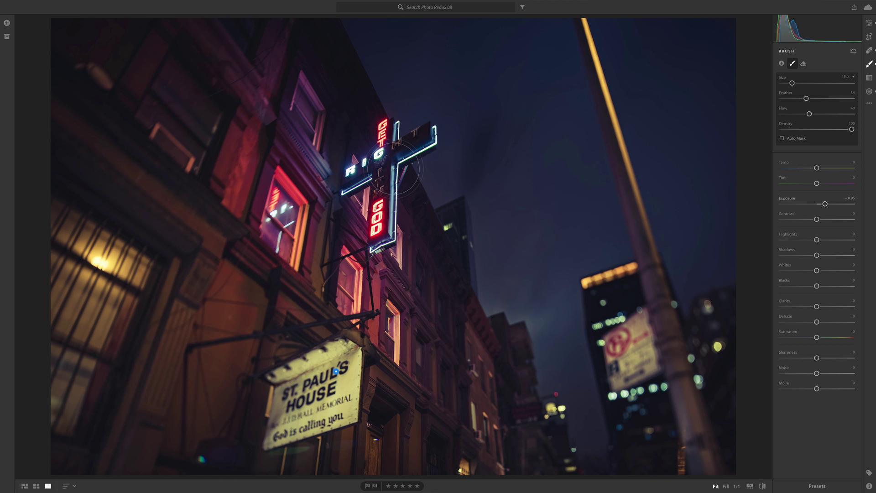
drag(294, 406, 289, 404)
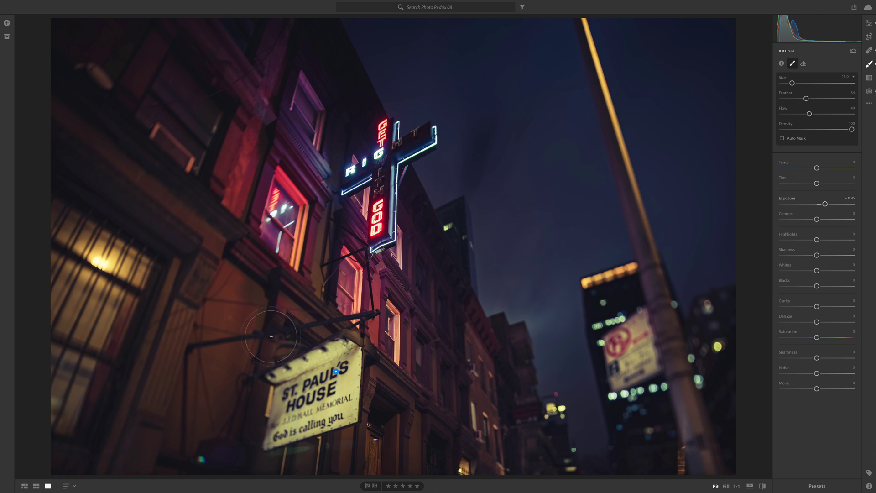
mouse_move(281, 214)
mouse_down()
mouse_move(282, 241)
mouse_move(275, 195)
mouse_move(281, 242)
mouse_move(281, 213)
mouse_up()
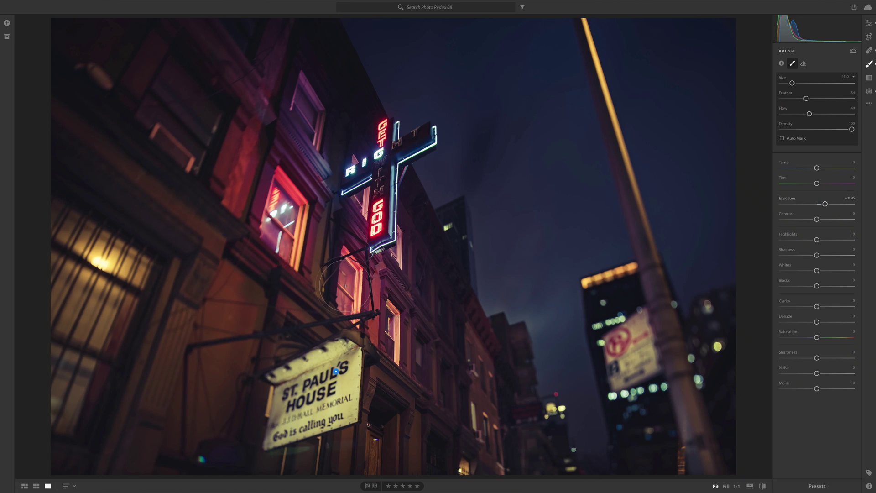
key(i)
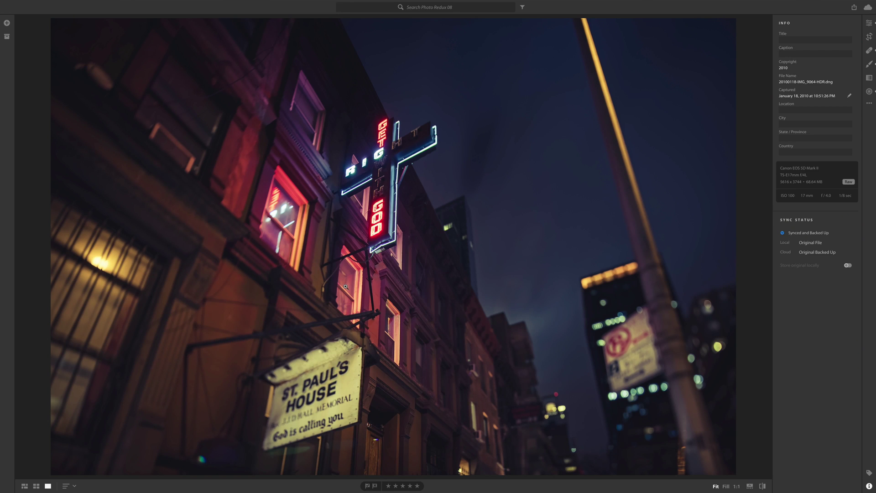
key(Right)
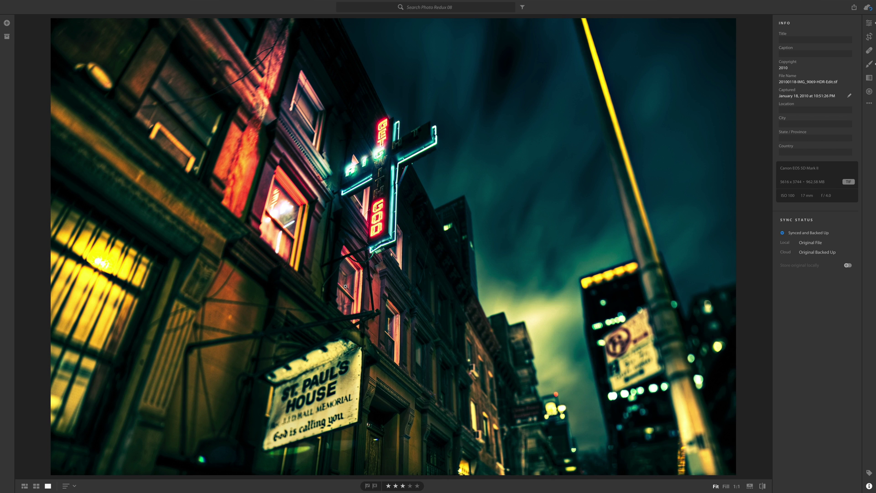
key(Left)
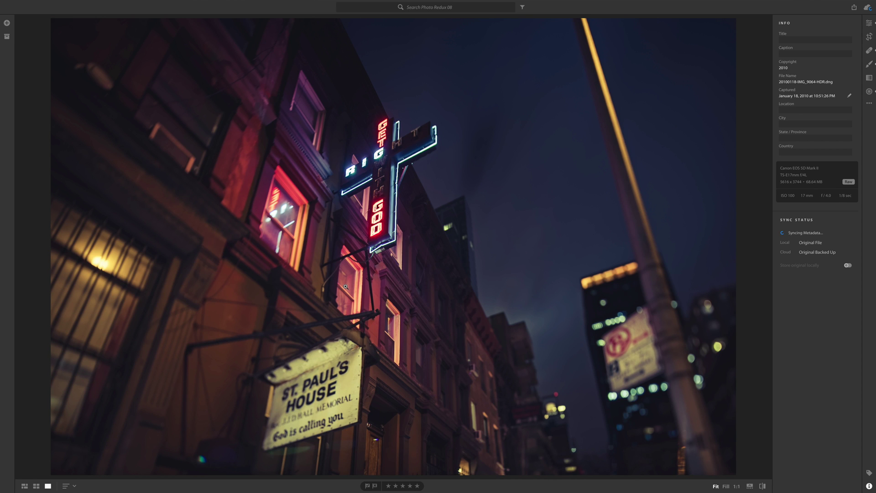
key(Right)
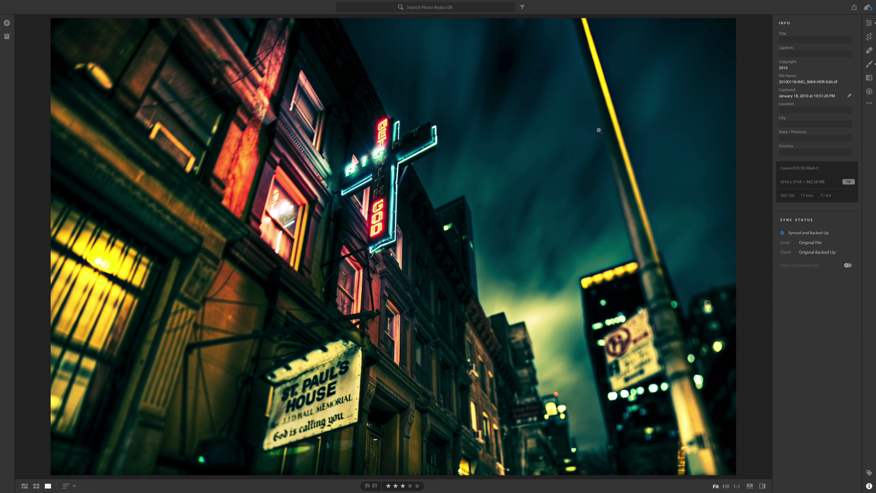
key(Left)
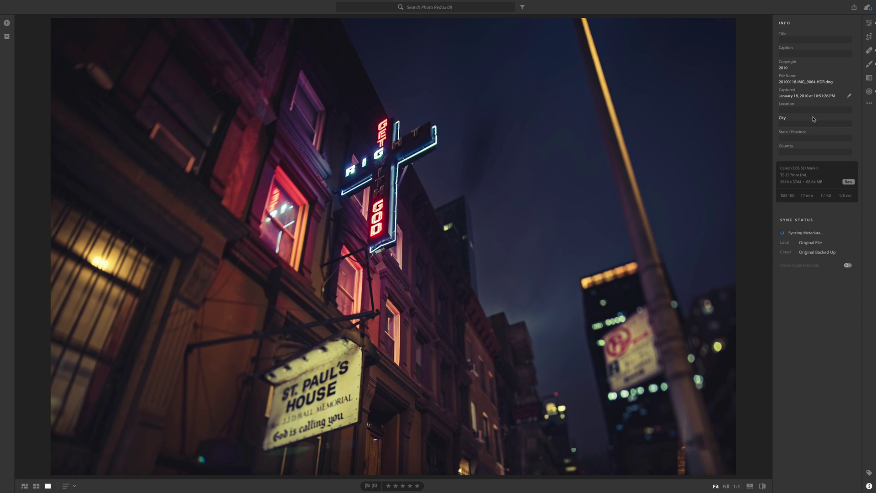
click(870, 64)
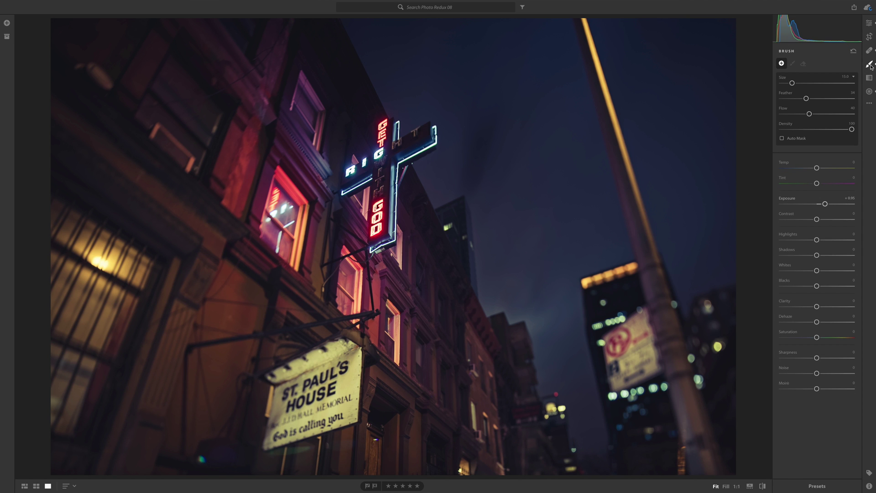
- Enlarge the brush and paint a new mask over the upper sky and around the cross
key(bracketright)
key(bracketright)
key(bracketright)
key(bracketright)
mouse_move(474, 172)
mouse_down()
mouse_move(481, 94)
mouse_move(428, 41)
mouse_move(424, 64)
mouse_move(414, 50)
mouse_move(462, 131)
mouse_move(447, 154)
mouse_move(461, 166)
mouse_move(487, 166)
mouse_move(489, 283)
mouse_move(521, 283)
mouse_up()
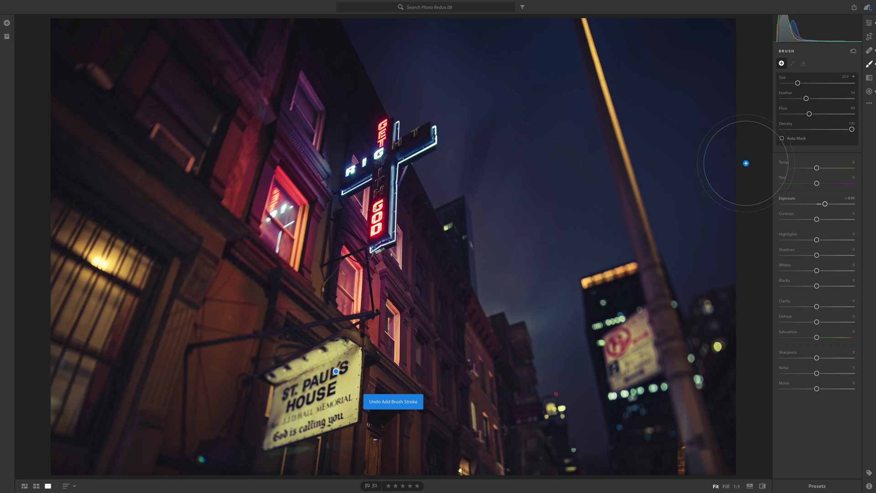
click(781, 64)
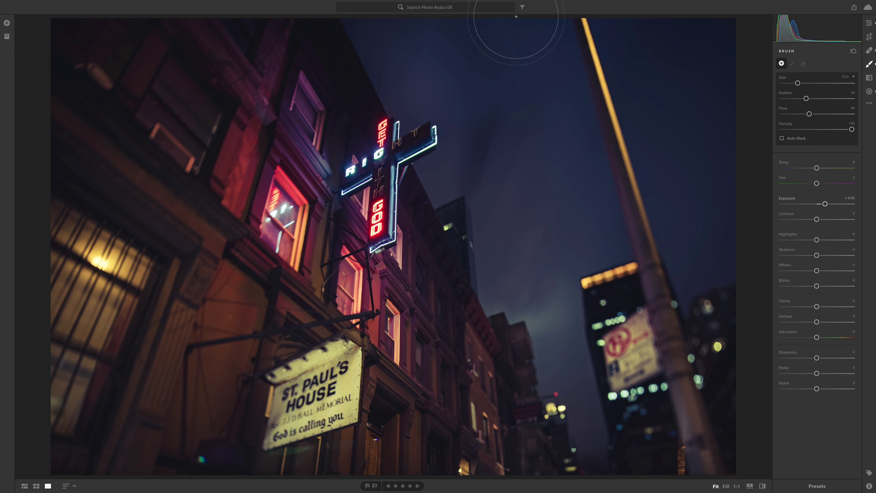
drag(516, 16, 609, 33)
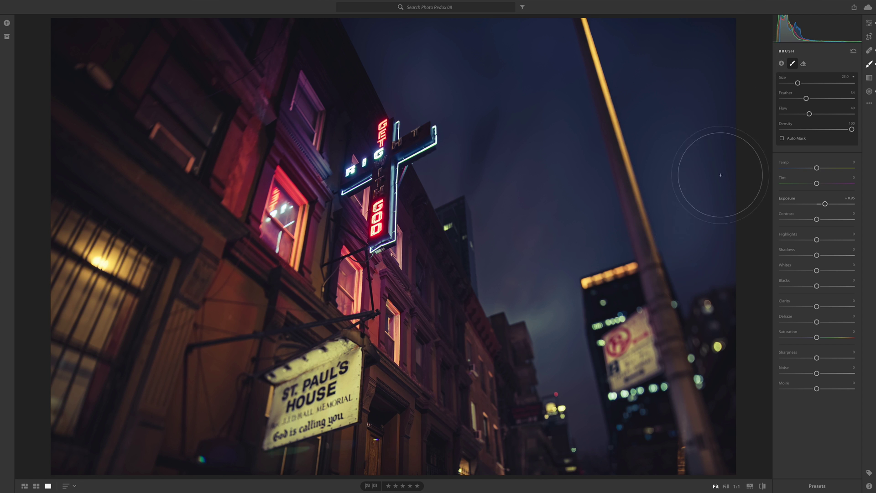
mouse_move(721, 175)
mouse_down()
mouse_move(659, 28)
mouse_move(710, 31)
mouse_up()
- Give the sky brush mask +30 contrast and +10 dehaze
drag(817, 219, 827, 220)
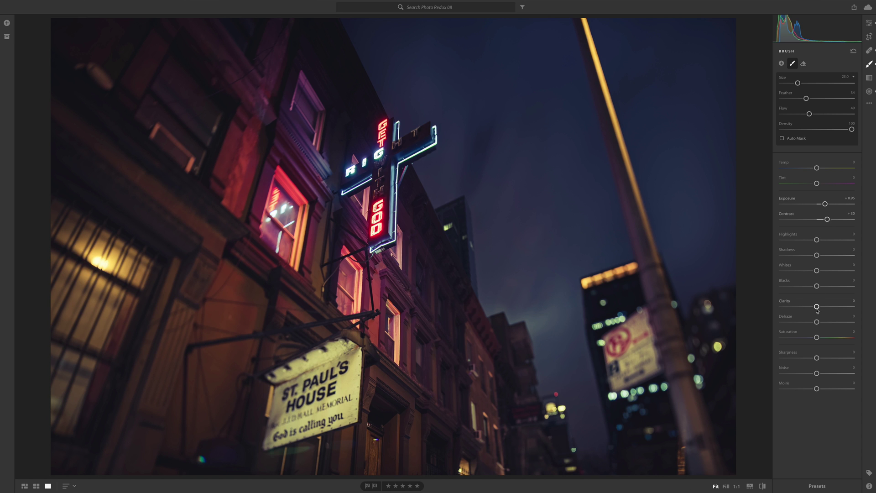
drag(816, 322, 820, 323)
key(i)
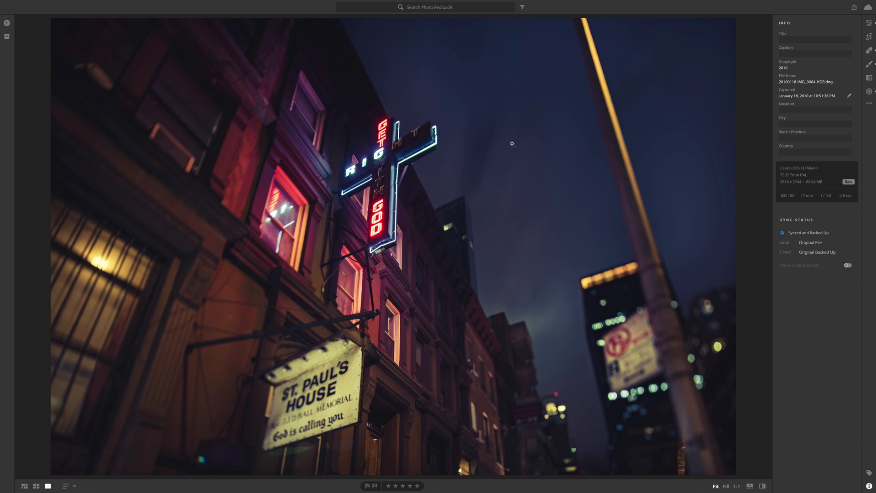
- Flip to the finished HDR-Edit TIF for comparison, then back to the DNG
key(Right)
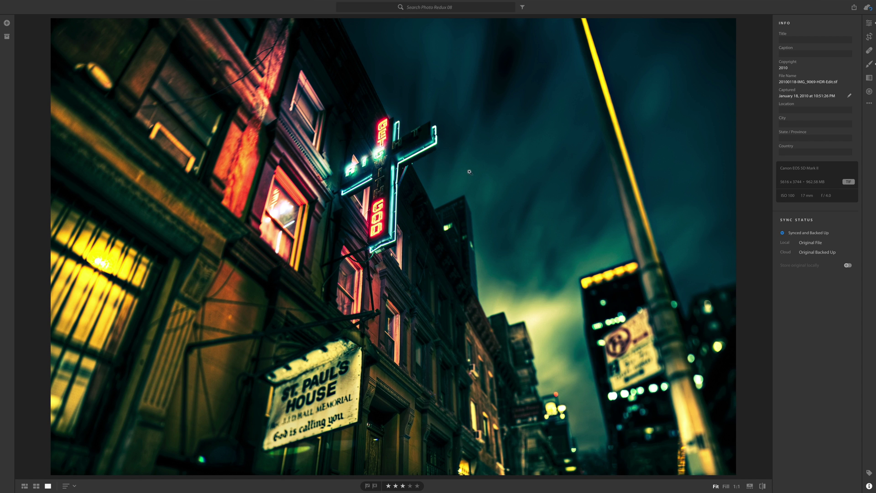
key(Left)
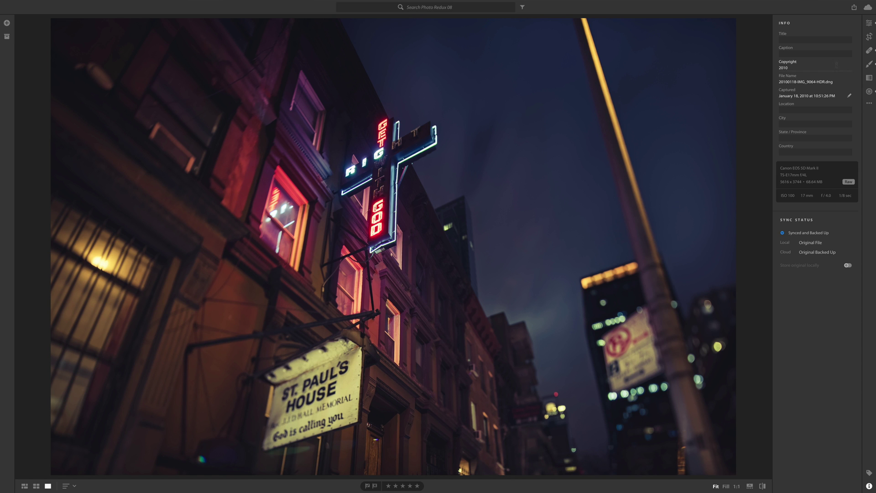
- Heal the bright spot near the bottom-left with a size-67 healing brush, then hide the panel
click(869, 50)
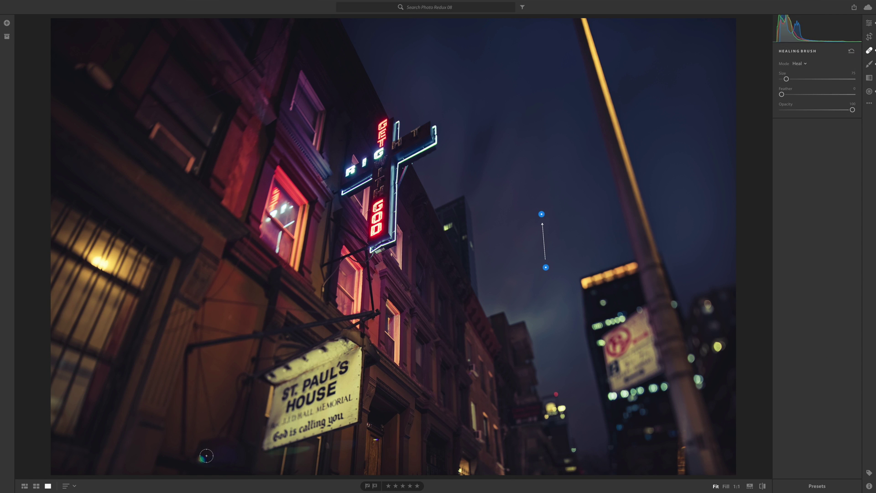
key(bracketleft)
key(bracketleft)
click(201, 459)
key(h)
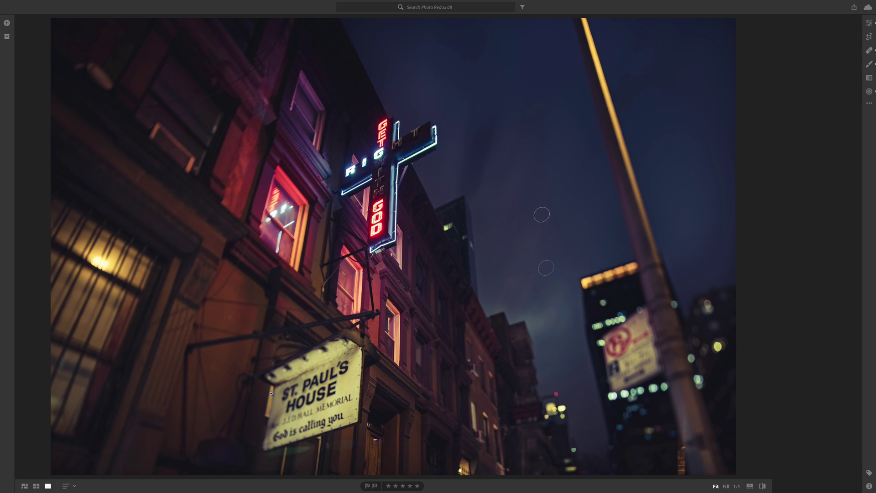